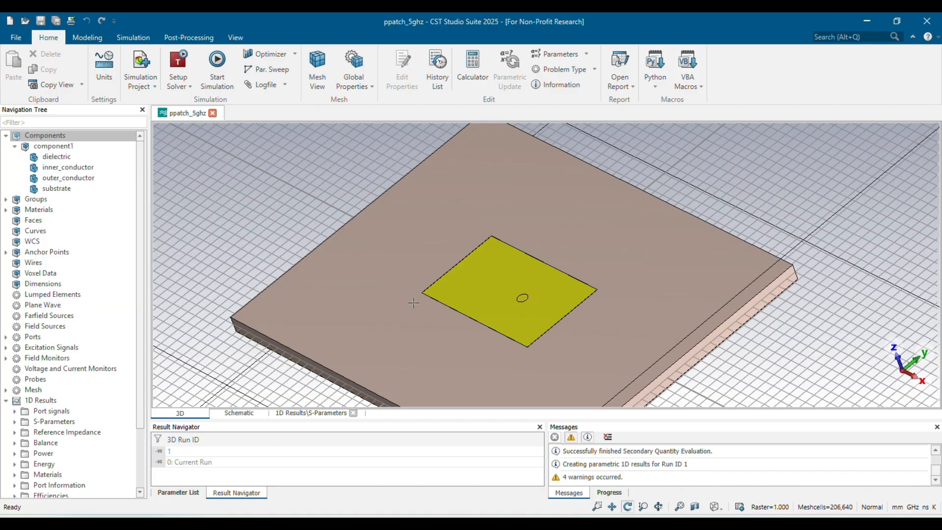
Inspect the model's components and open the inner conductor's cylinder definition in its history tree.
drag(443, 303, 490, 334)
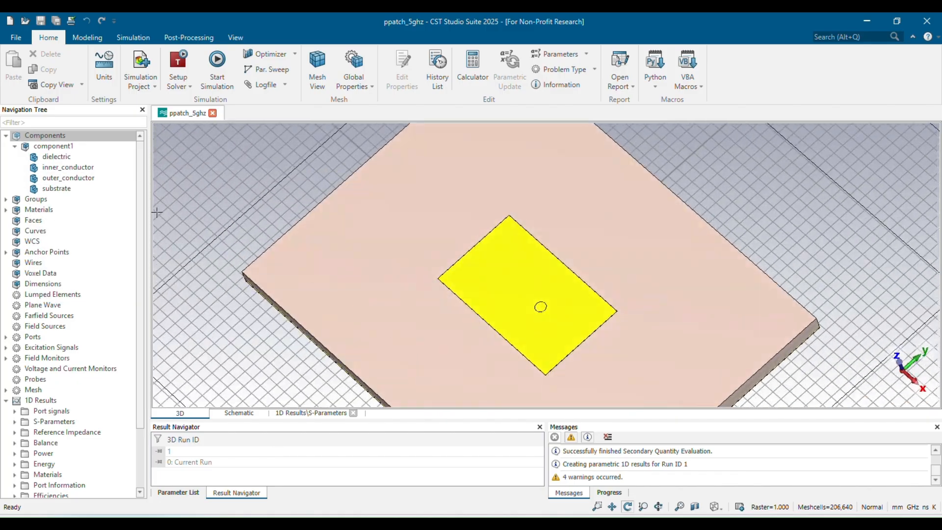
click(80, 168)
click(80, 178)
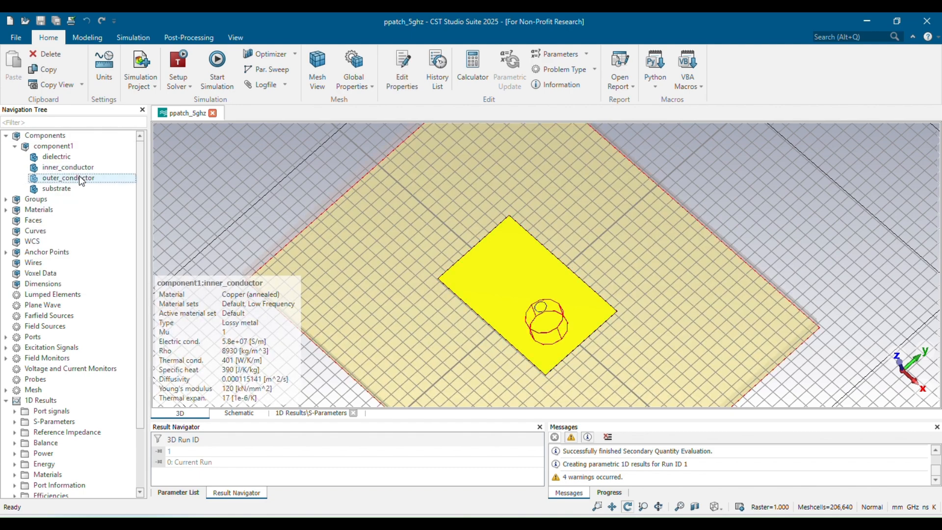
click(74, 188)
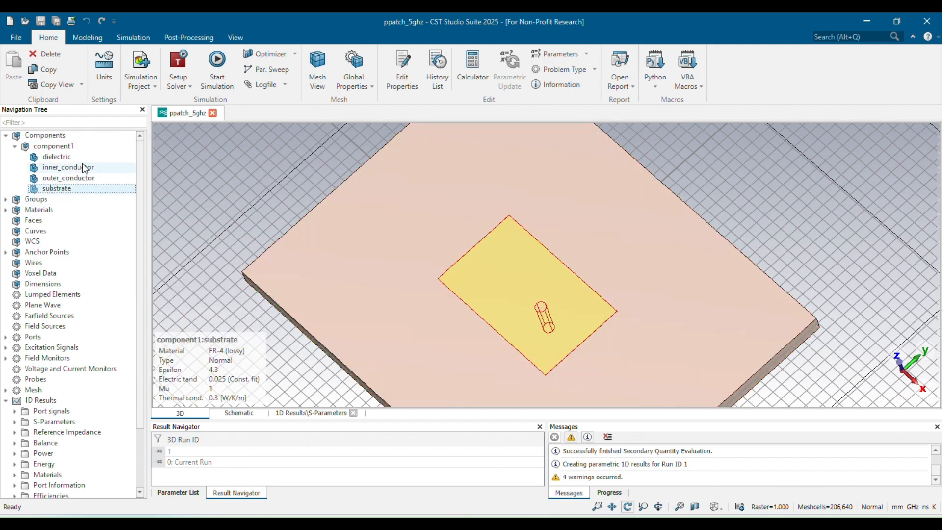
double_click(84, 168)
double_click(829, 139)
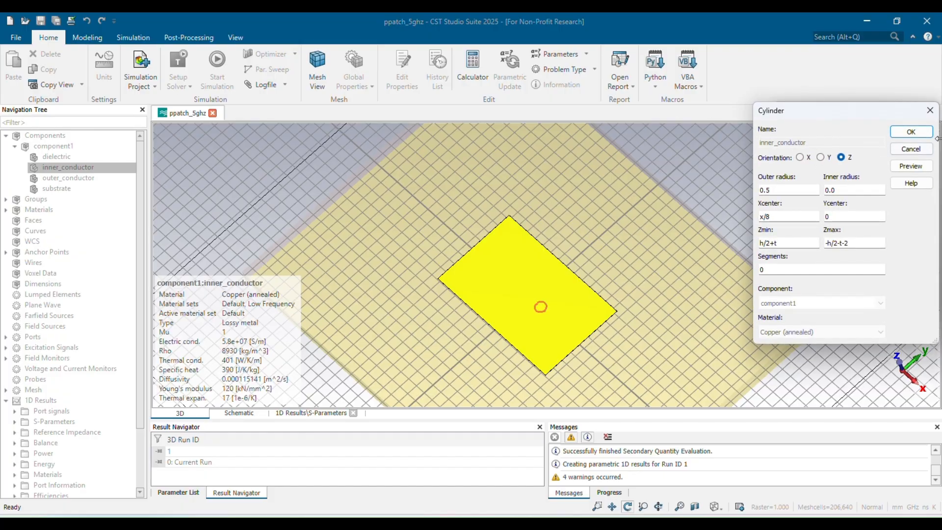
click(929, 110)
click(812, 148)
click(796, 147)
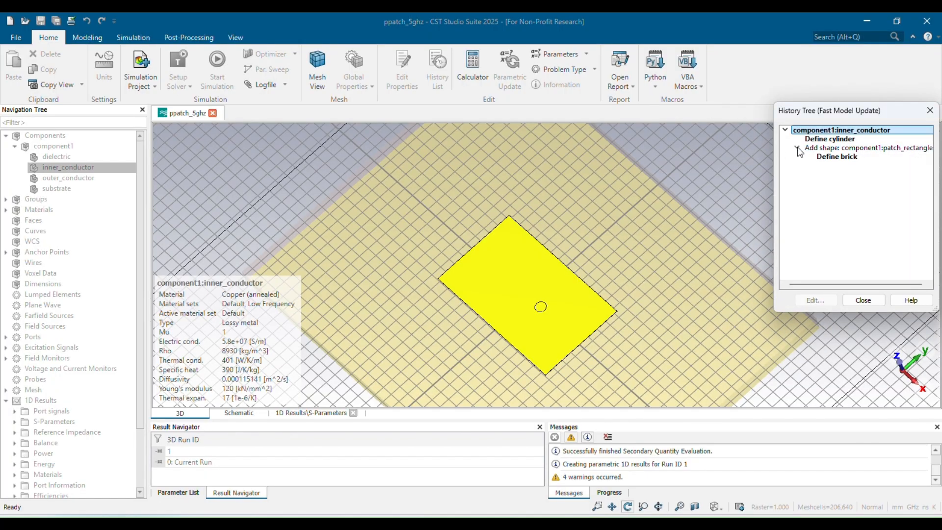
Examine the patch_rectangle brick definition in the inner conductor's history tree, then close the history tree.
double_click(830, 157)
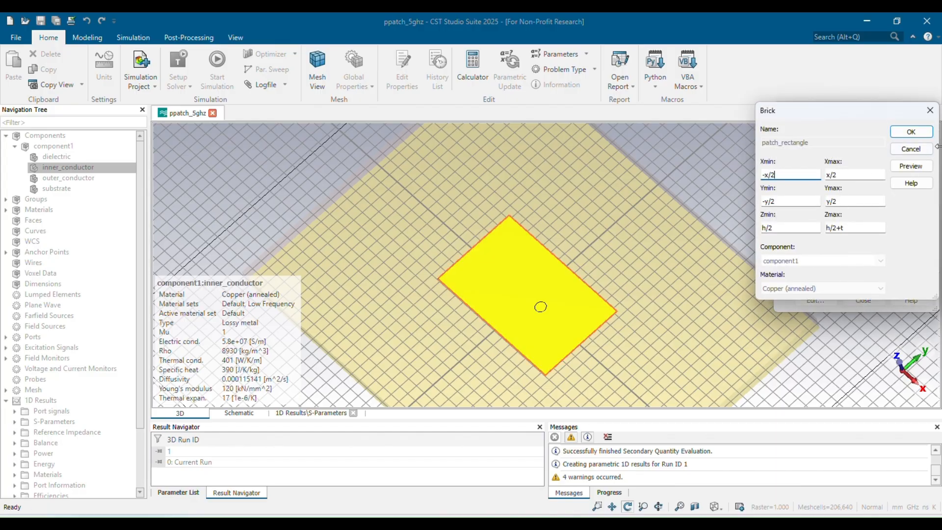
click(929, 110)
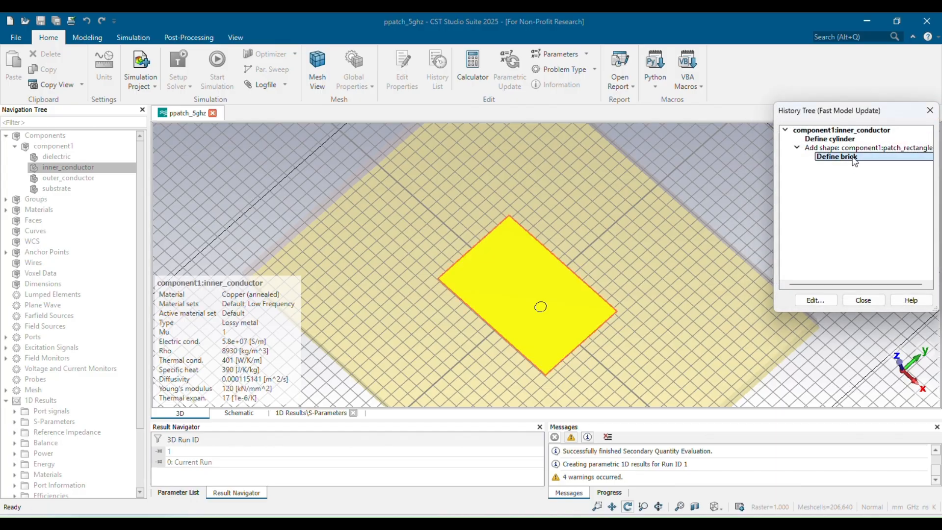
click(836, 149)
click(831, 158)
click(817, 301)
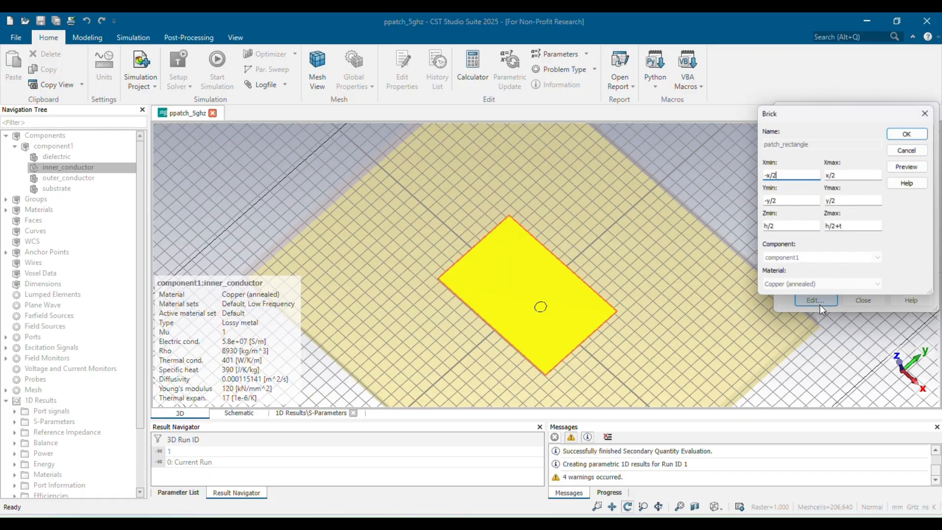
click(802, 174)
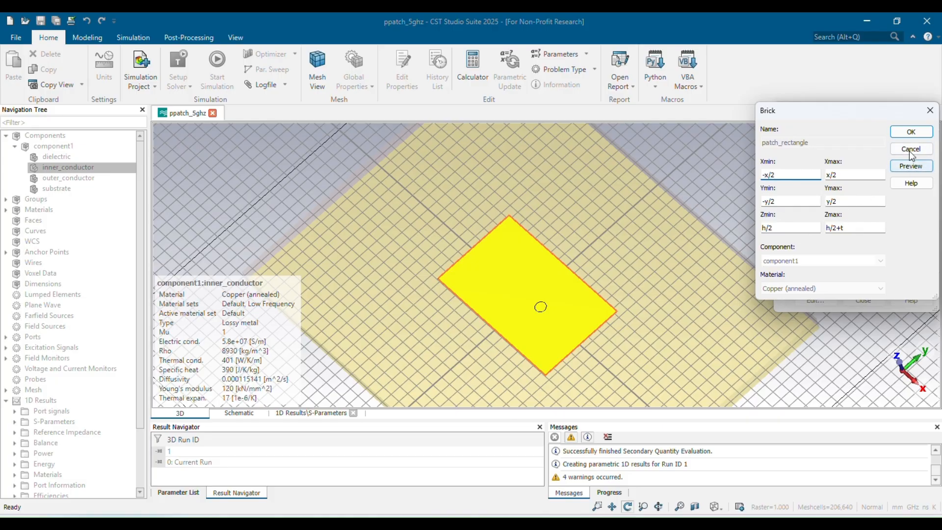
click(910, 132)
click(855, 148)
click(843, 157)
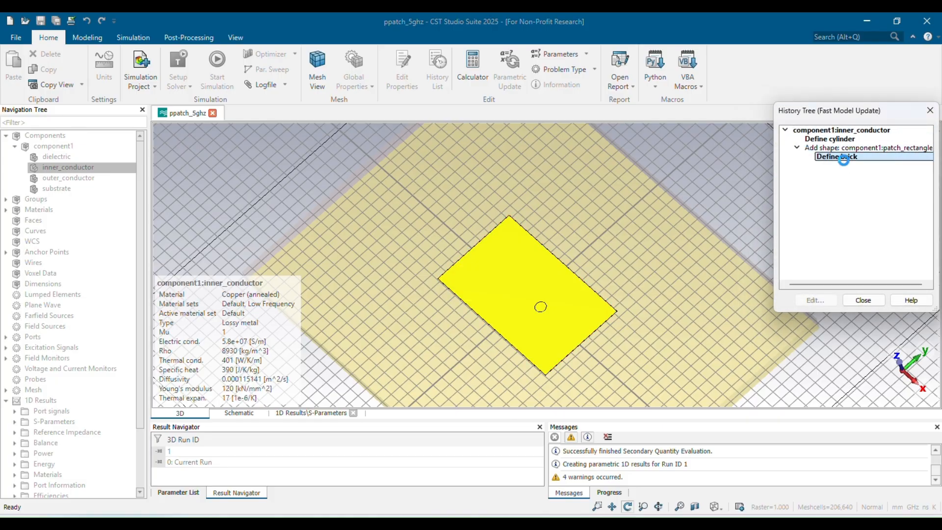
click(845, 130)
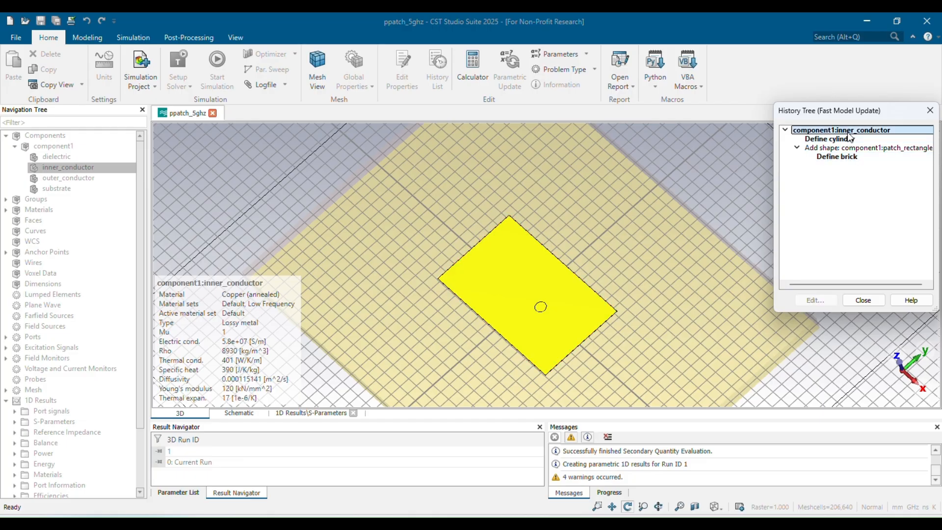
click(843, 139)
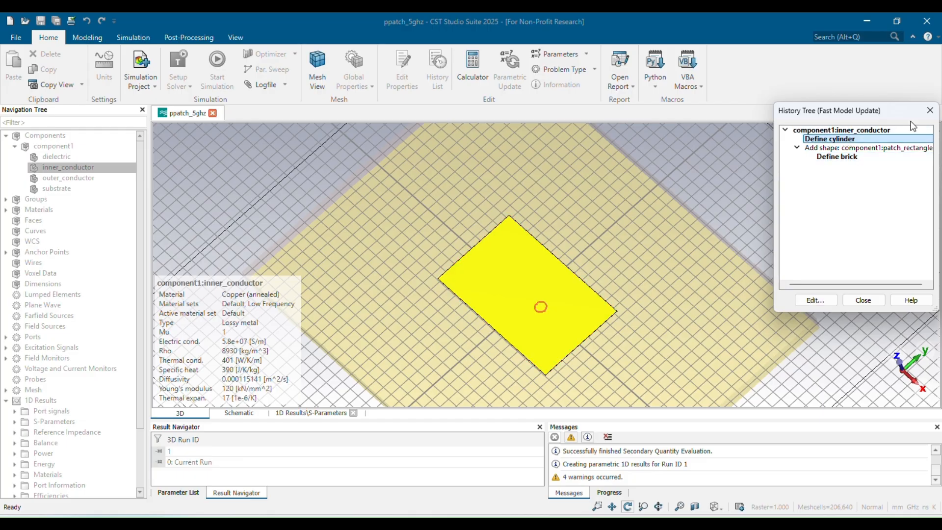
click(929, 110)
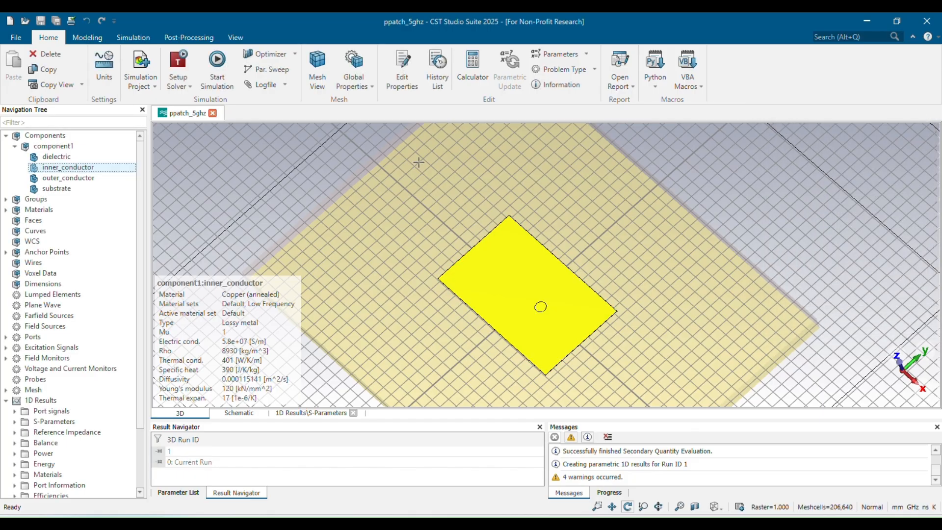
Delete the inner_conductor shape from component1.
right_click(118, 167)
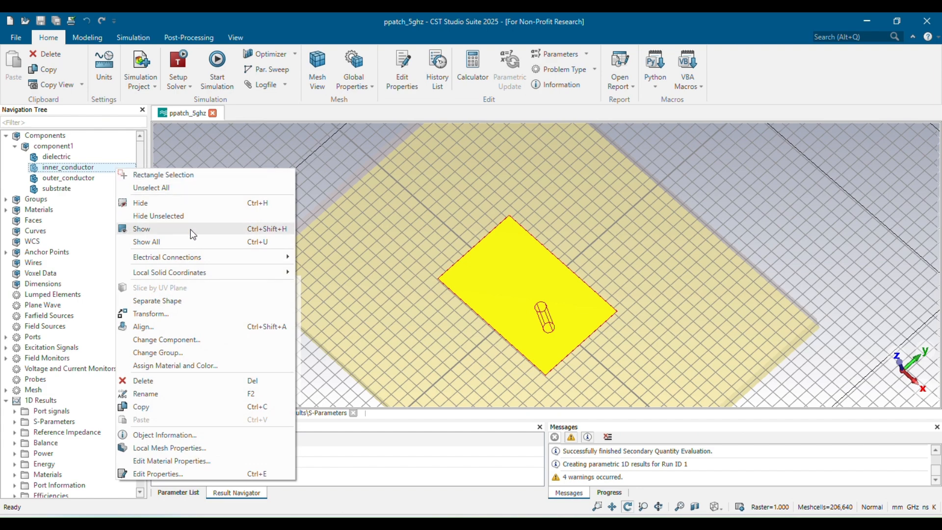
click(174, 381)
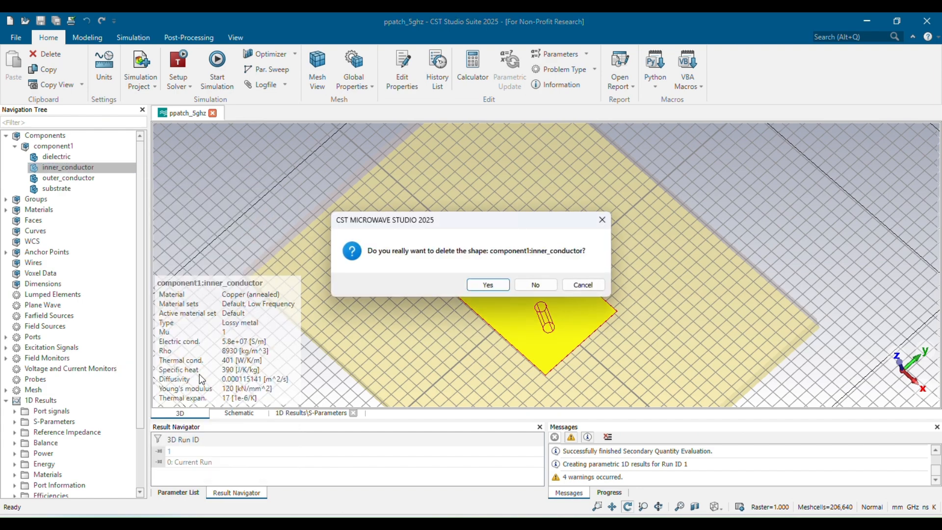
click(496, 287)
click(429, 315)
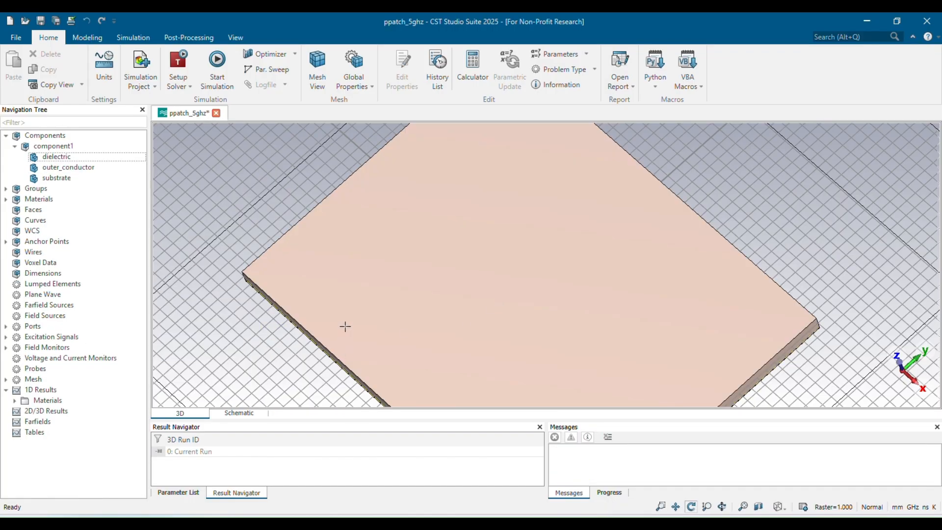
Save the project.
key(space)
drag(380, 325, 623, 174)
scroll(559, 264, up, 5)
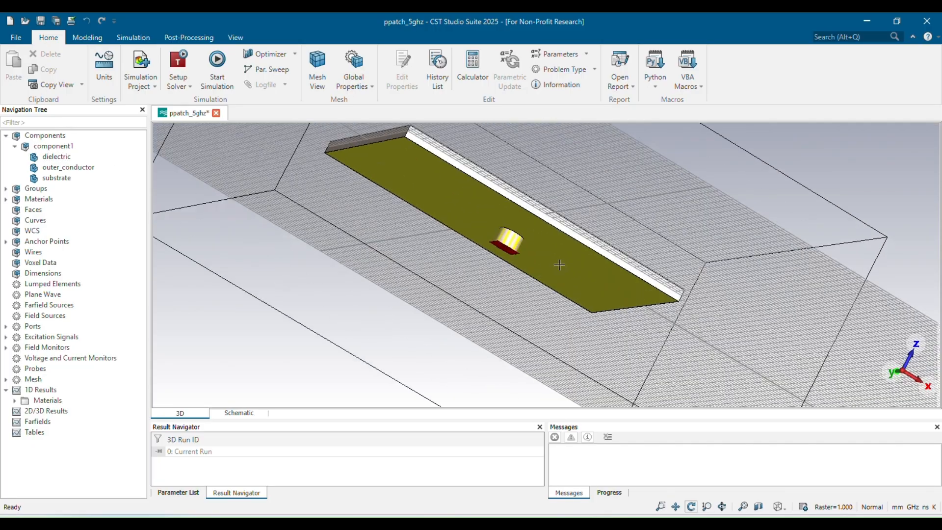
scroll(559, 264, up, 5)
drag(421, 284, 414, 348)
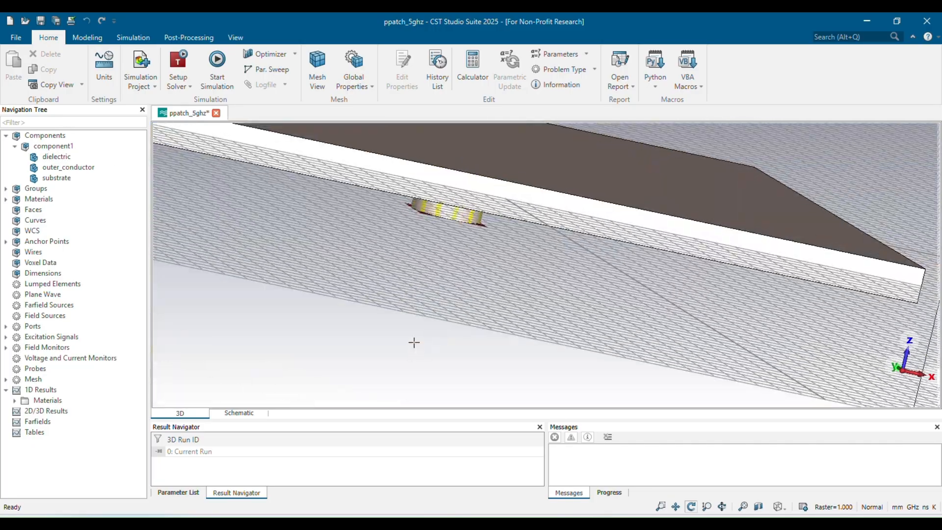
key(space)
scroll(543, 212, up, 5)
drag(542, 212, 557, 400)
key(ctrl+s)
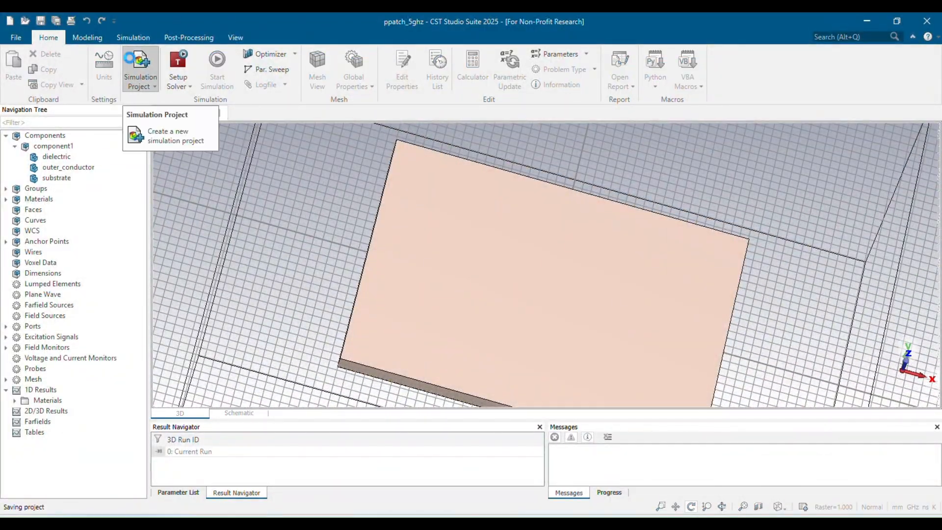
Start a Z-oriented cylinder named patch_circle in component1 with Copper (annealed).
click(96, 38)
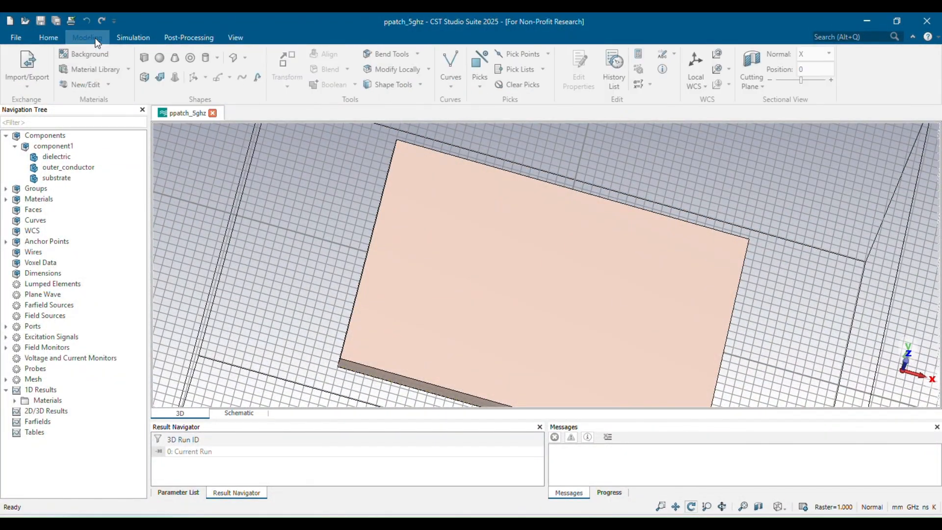
click(205, 58)
key(Escape)
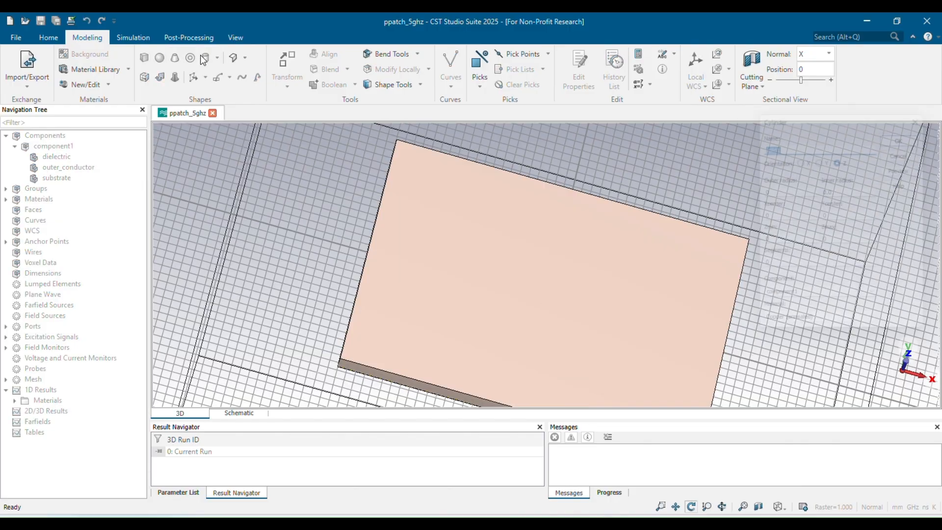
key(BackSpace)
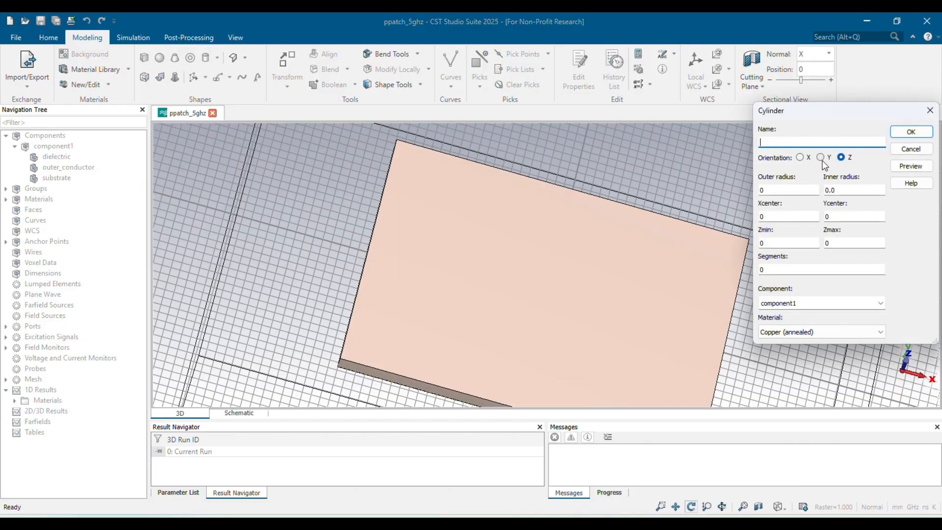
text(patch_circle)
Set the cylinder's outer radius to a new parameter r with value 8.
click(779, 189)
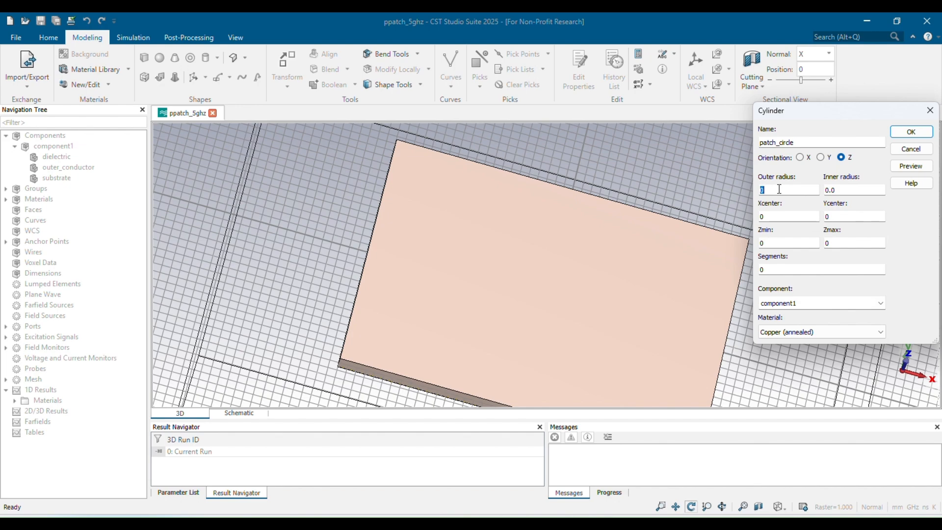
text(r)
click(800, 216)
click(901, 168)
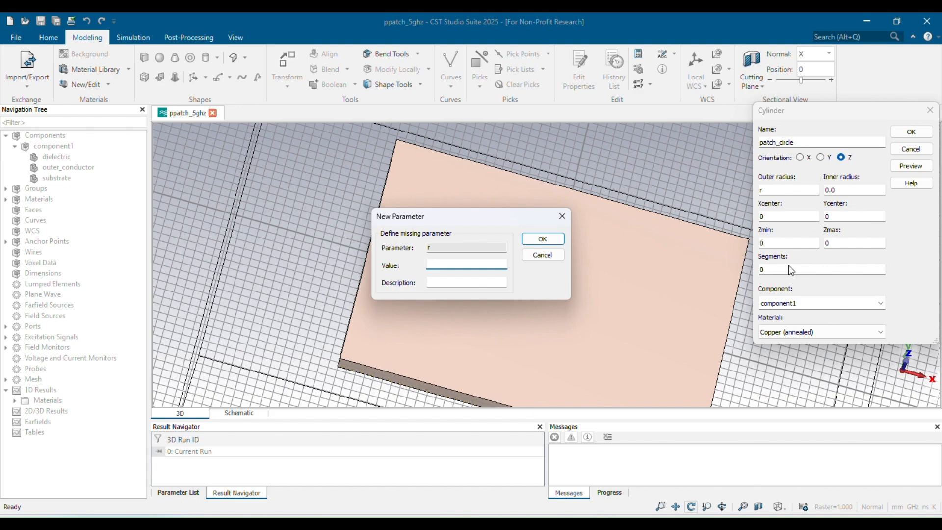
text(8)
key(Return)
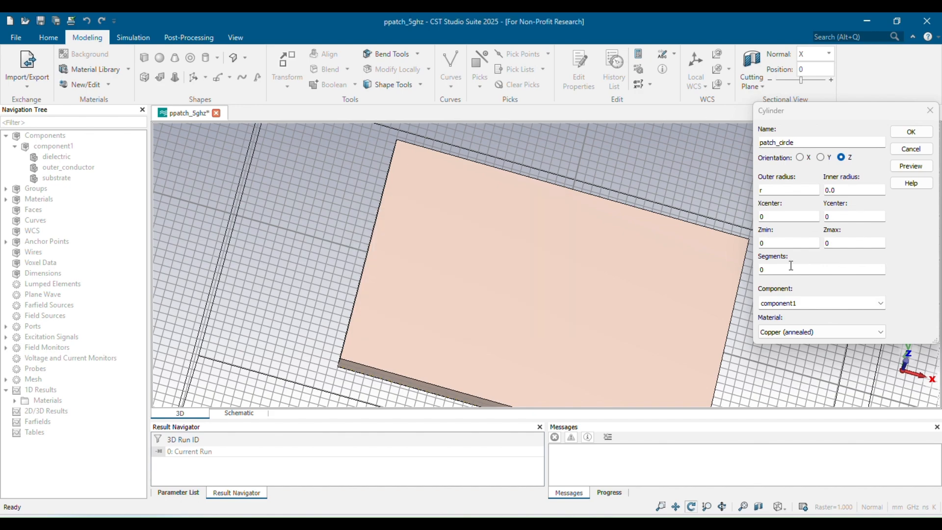
Set the cylinder's Zmin to h/2 and Zmax to h/2+t, preview it and create the shape.
click(910, 166)
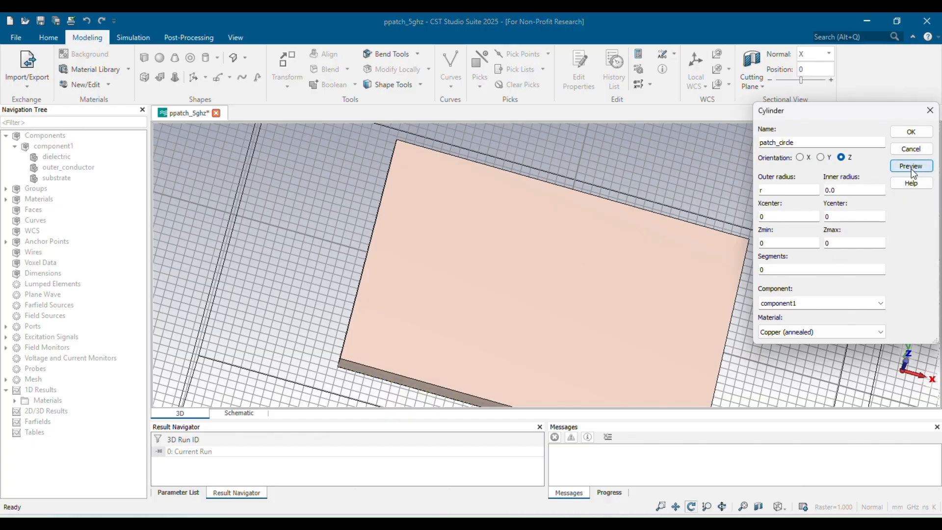
click(782, 241)
text(h)
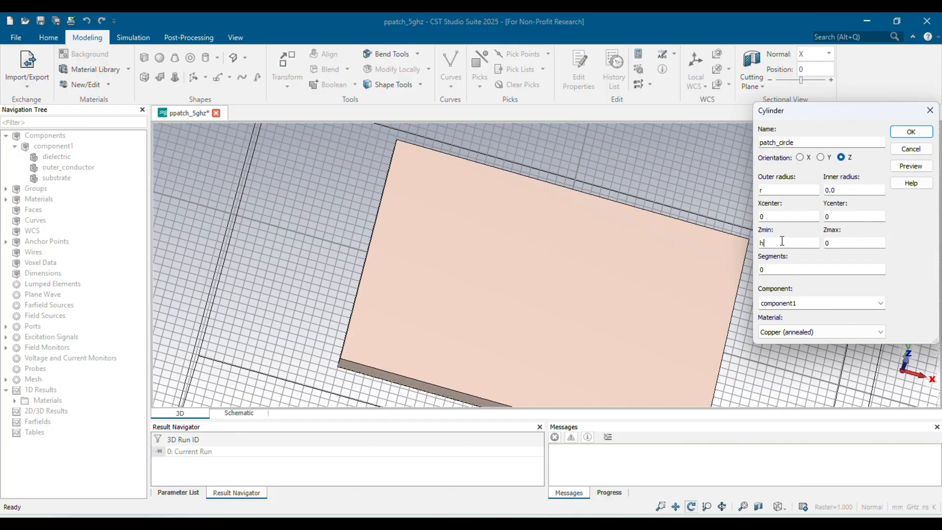
text(/2)
key(Tab)
text(h/2+t)
click(909, 167)
click(910, 132)
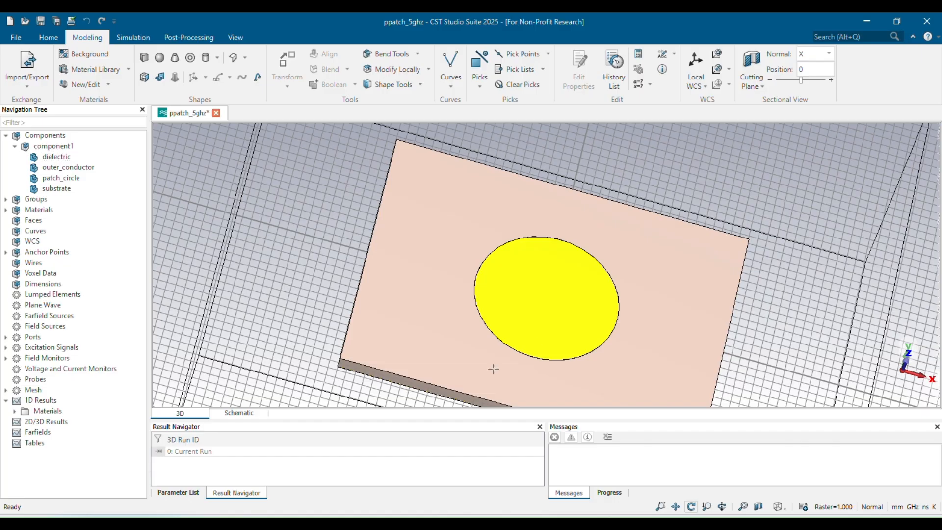
Save the project with the new circular patch.
drag(492, 368, 501, 334)
key(space)
scroll(540, 260, up, 8)
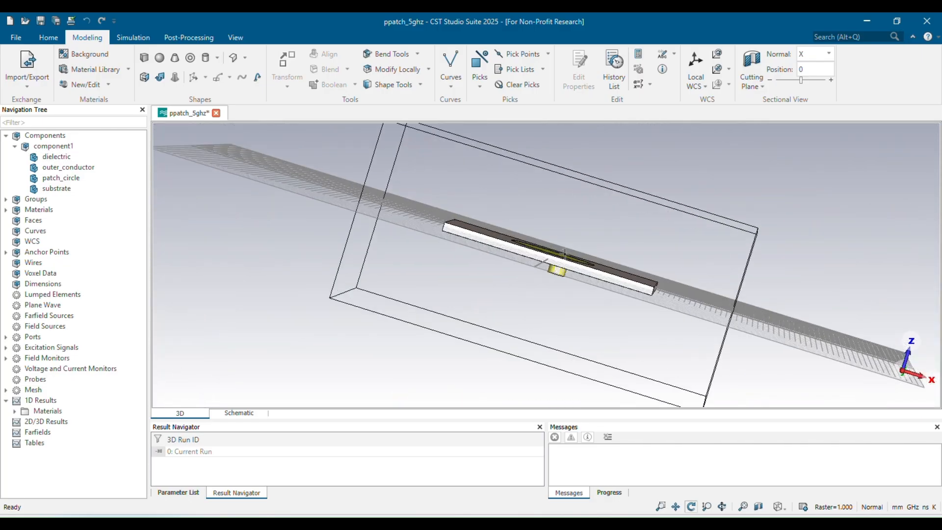
drag(449, 333, 288, 395)
key(ctrl+s)
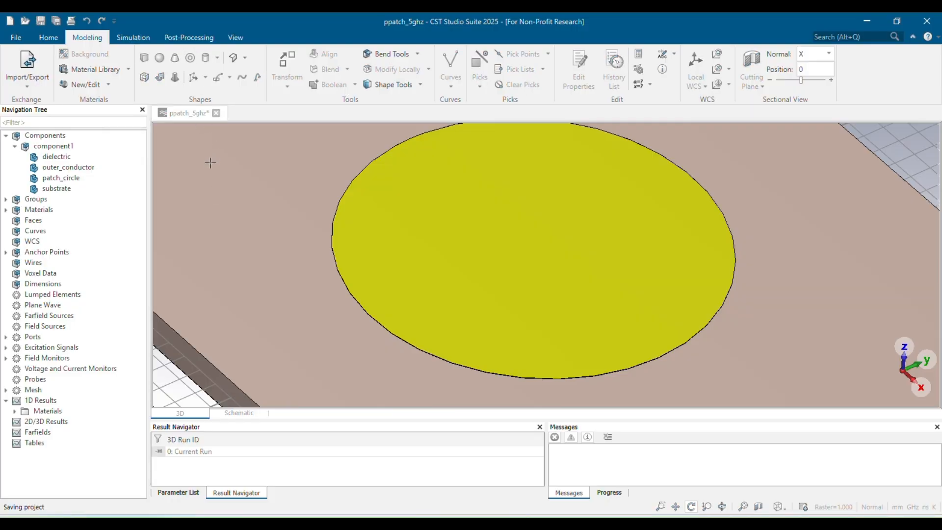
Examine the circular patch and feed pin from several viewpoints.
drag(307, 267, 580, 109)
key(space)
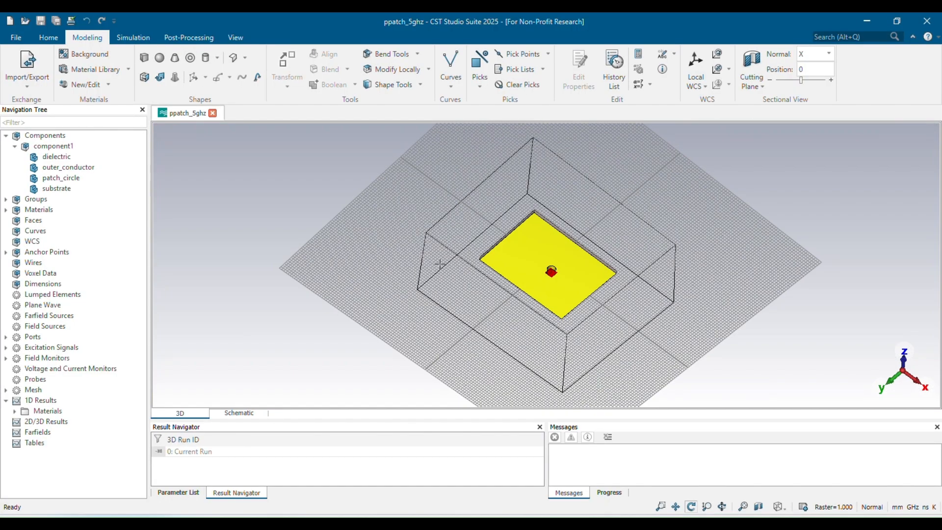
scroll(565, 258, up, 8)
scroll(545, 271, up, 3)
scroll(542, 273, down, 3)
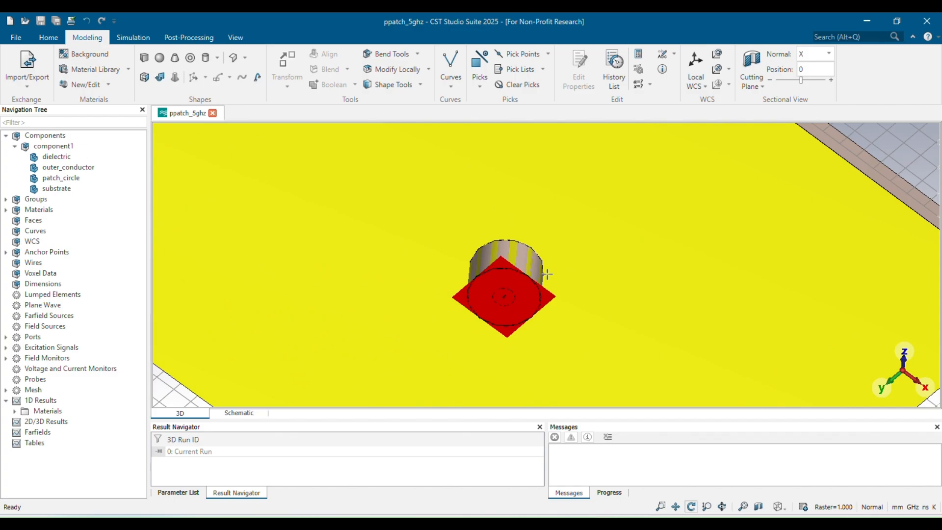
drag(543, 273, 373, 378)
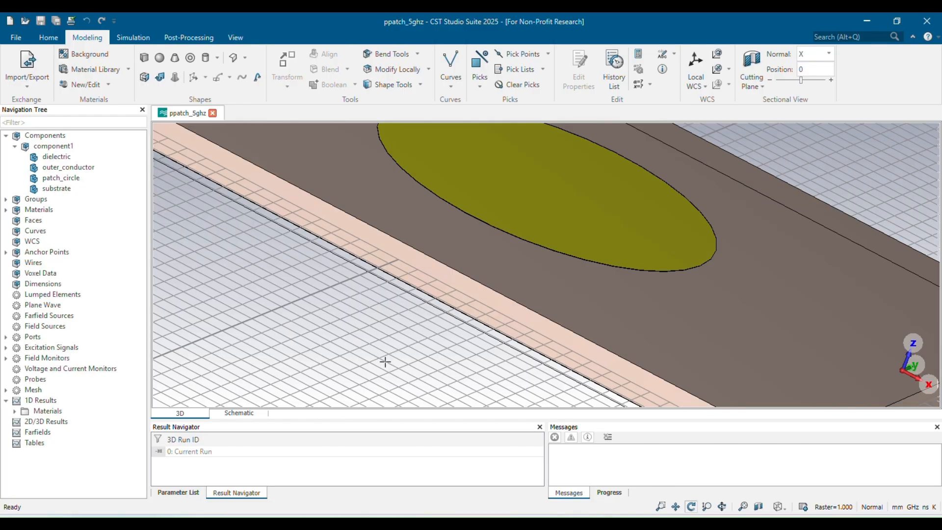
Start a new cylinder named inner_conductor with an outer radius of 0.5.
scroll(314, 314, up, 2)
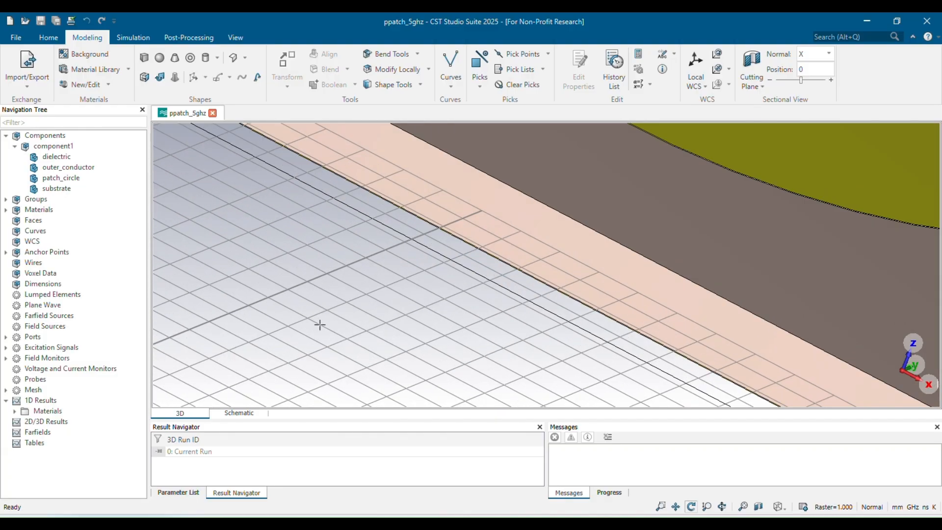
scroll(321, 326, down, 3)
drag(303, 378, 594, 217)
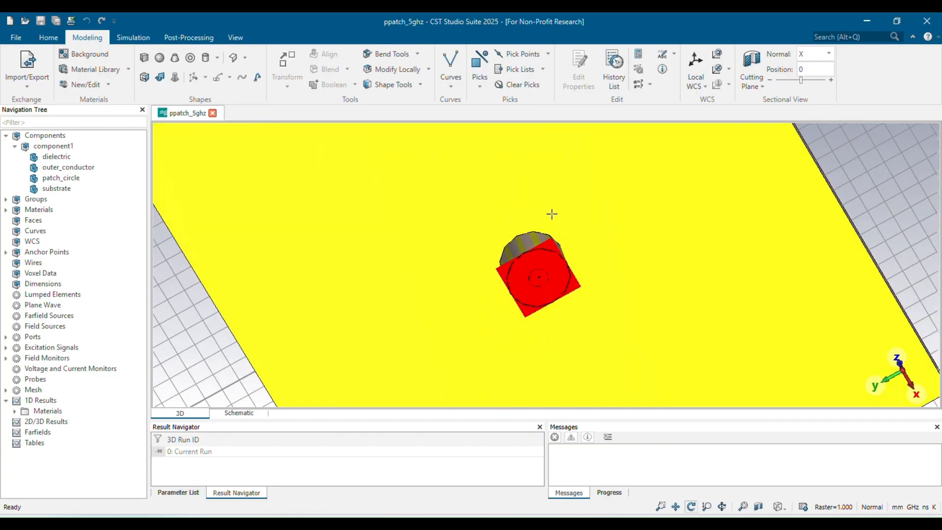
scroll(539, 210, up, 3)
drag(493, 272, 431, 267)
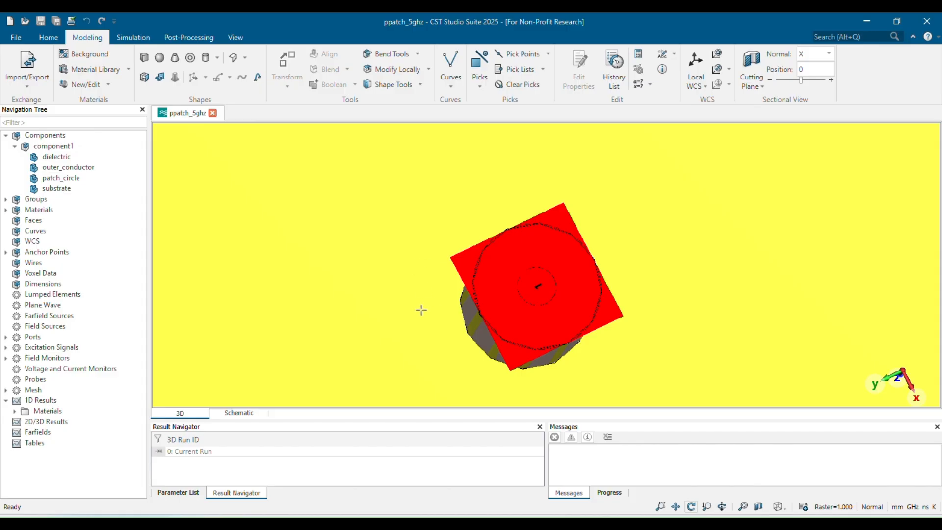
click(203, 58)
key(Escape)
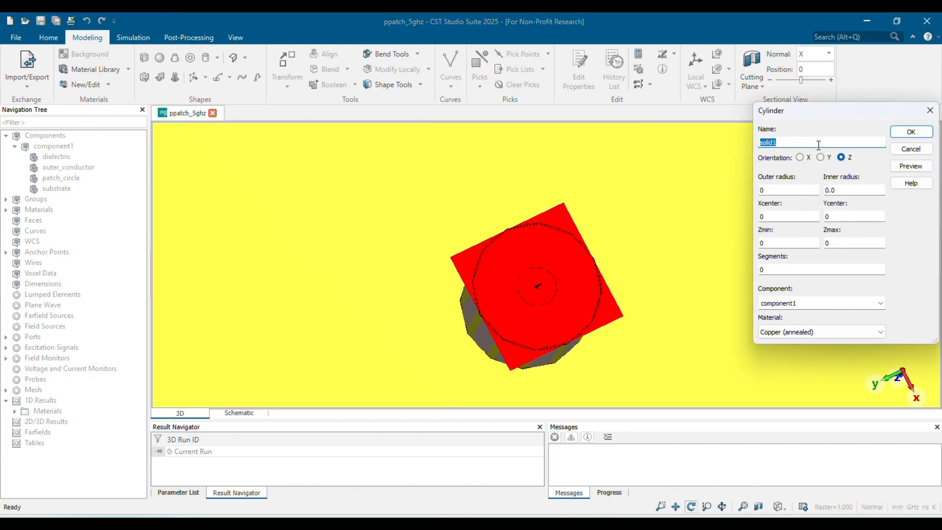
key(BackSpace)
text(inner)
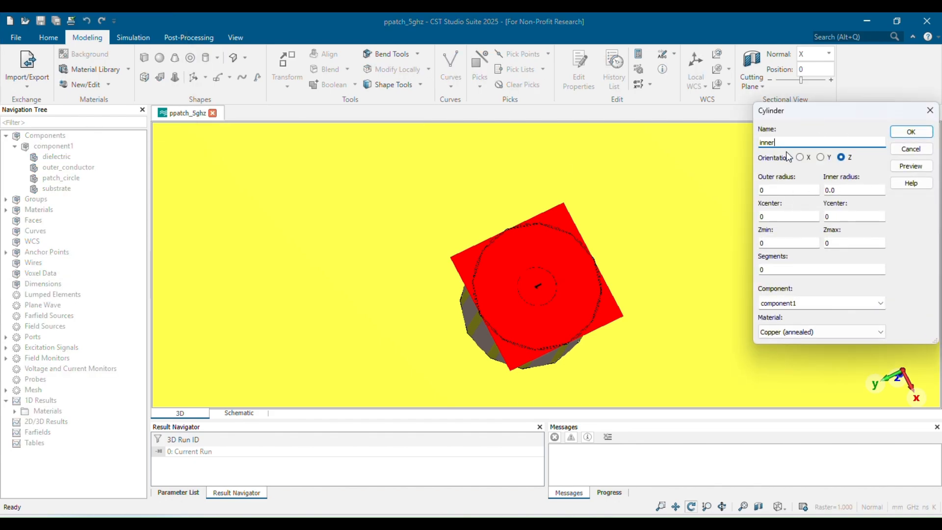
text(_conductor)
click(784, 190)
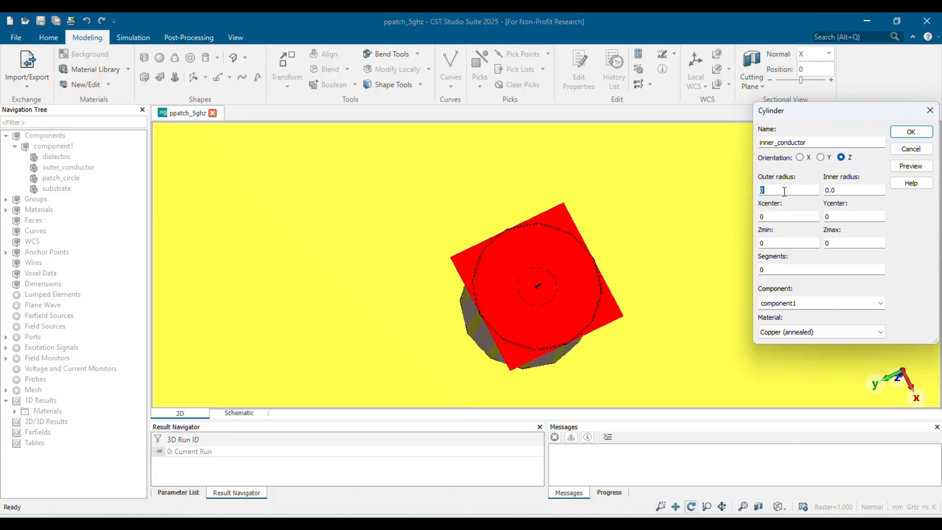
text(,)
text(5)
Set the inner conductor's Xcenter to r/4, Zmin to -h/2-t-2 and Zmax to h/2+t, preview it and create it.
click(798, 217)
text(r/4)
double_click(795, 241)
double_click(840, 244)
text(h/2+t)
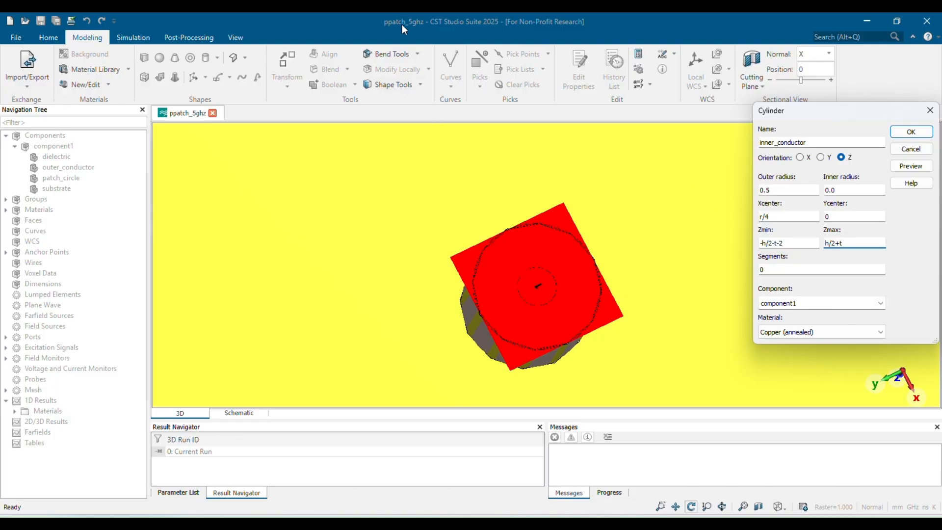
click(408, 40)
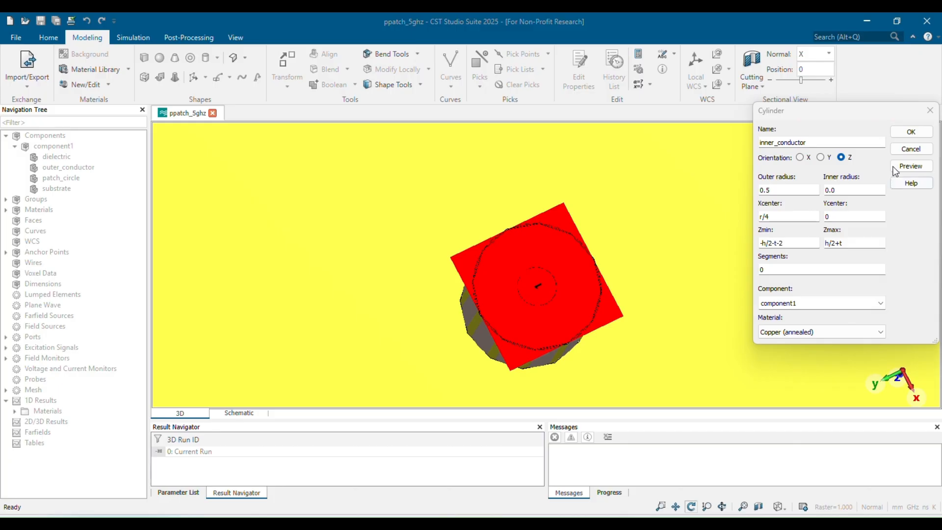
click(910, 166)
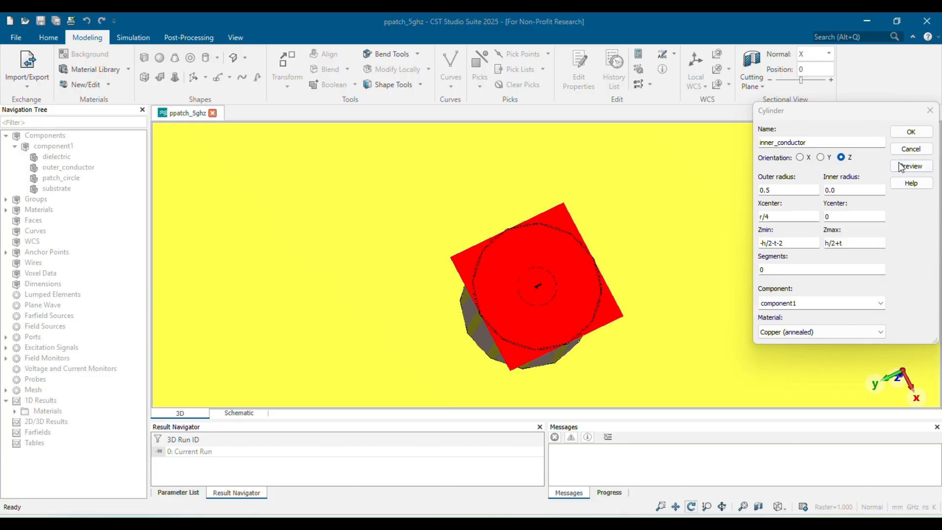
click(910, 133)
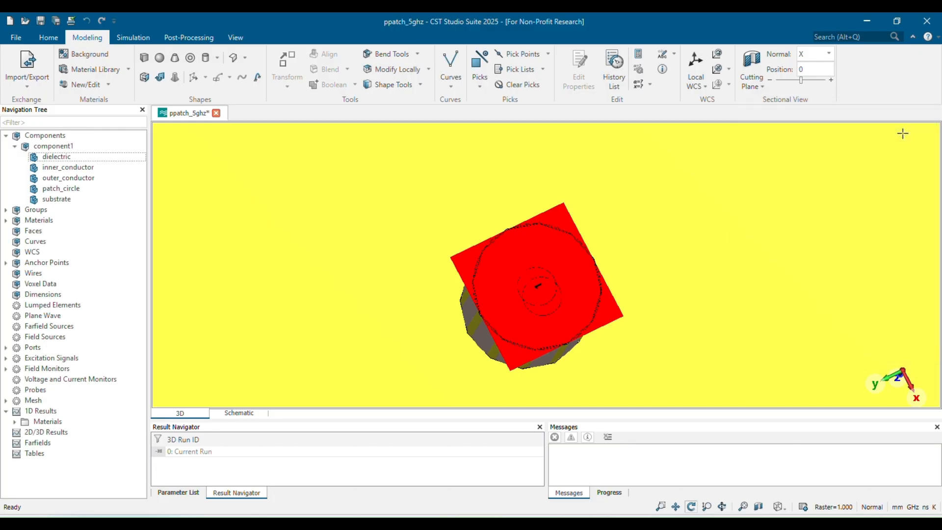
Edit the outer conductor's cylinder definition so its Xcenter is r/4, preview and apply the change.
mouse_move(493, 352)
mouse_down()
mouse_move(800, 303)
mouse_move(891, 244)
mouse_move(719, 289)
mouse_move(444, 292)
mouse_up()
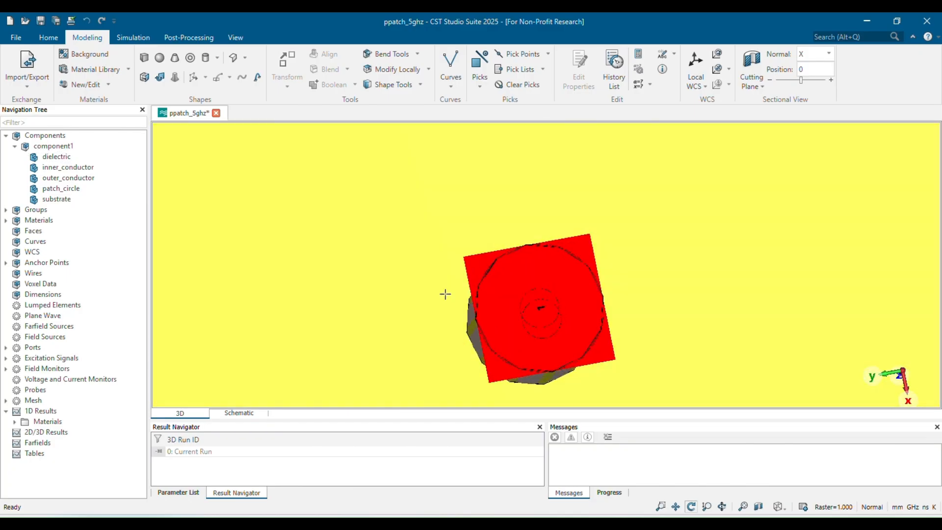
click(44, 178)
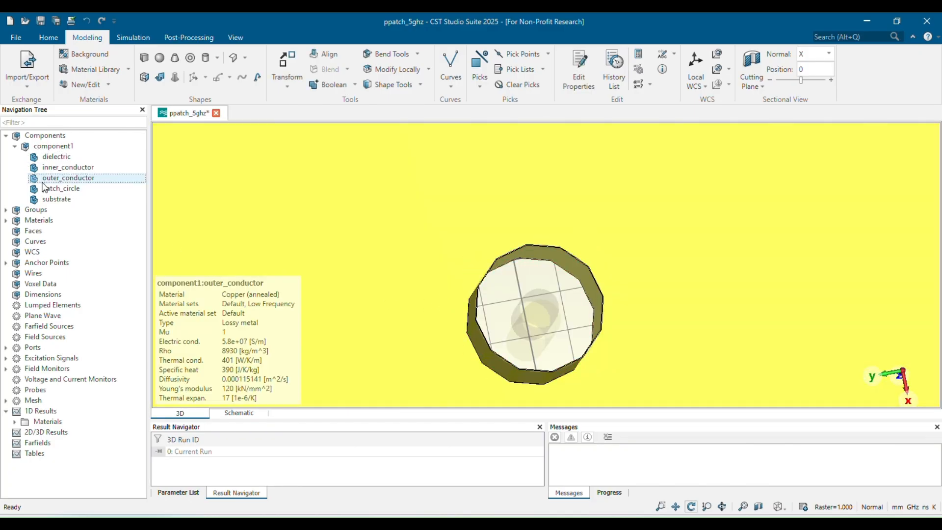
double_click(44, 182)
double_click(818, 136)
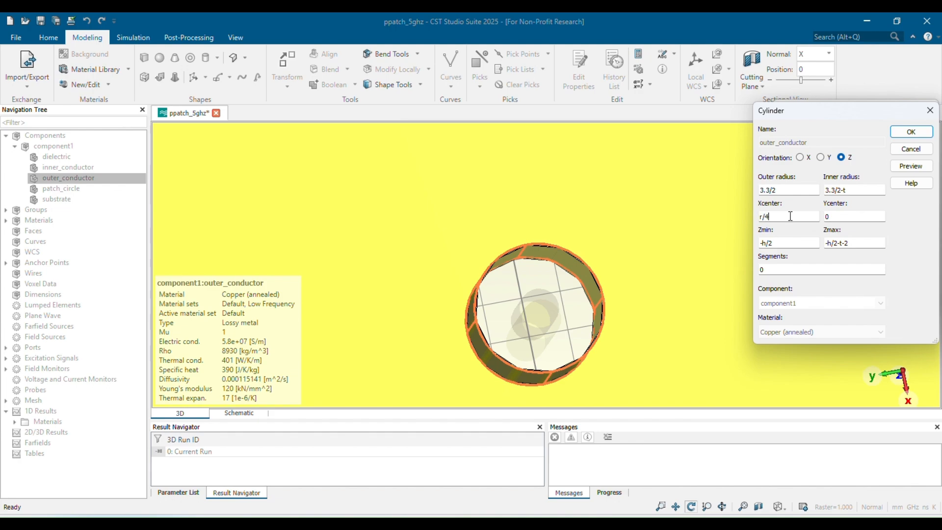
click(911, 166)
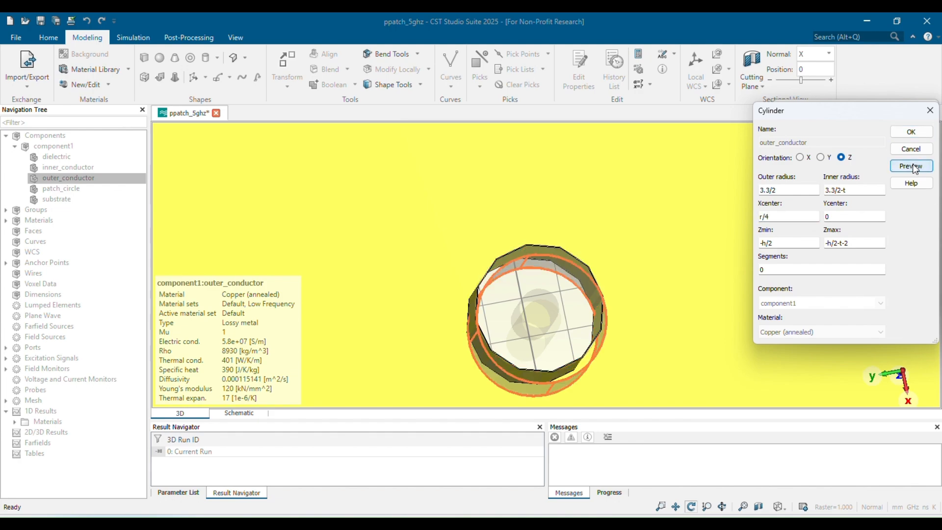
click(899, 133)
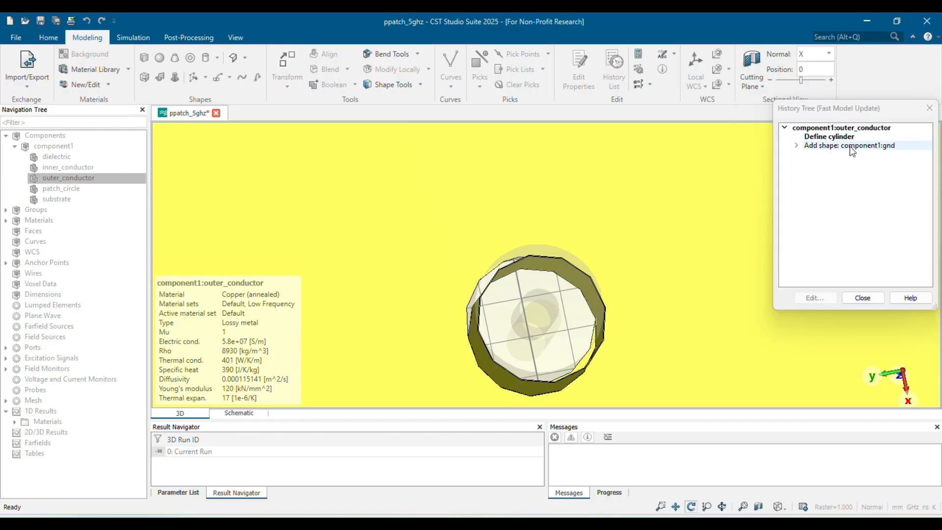
click(928, 108)
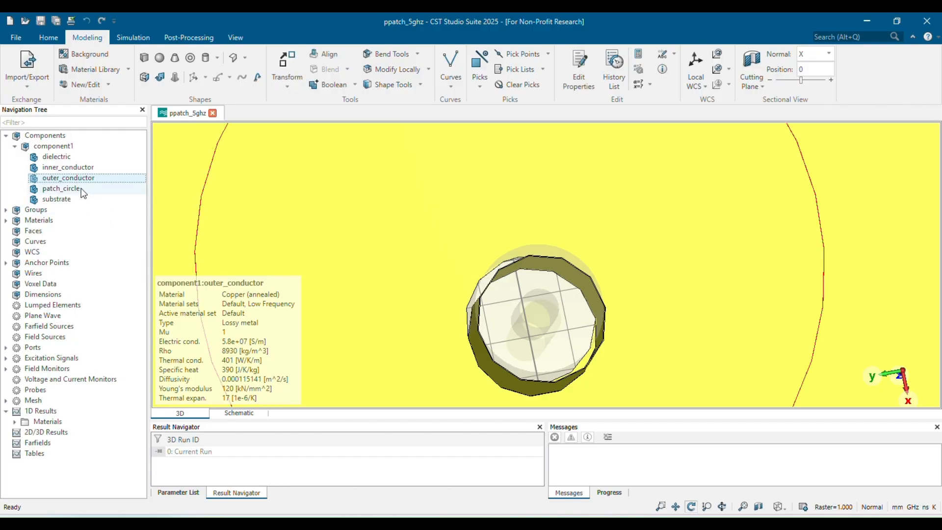
Edit the dielectric's cylinder definition so its Xcenter is r/4, preview and apply the change.
double_click(90, 157)
double_click(828, 134)
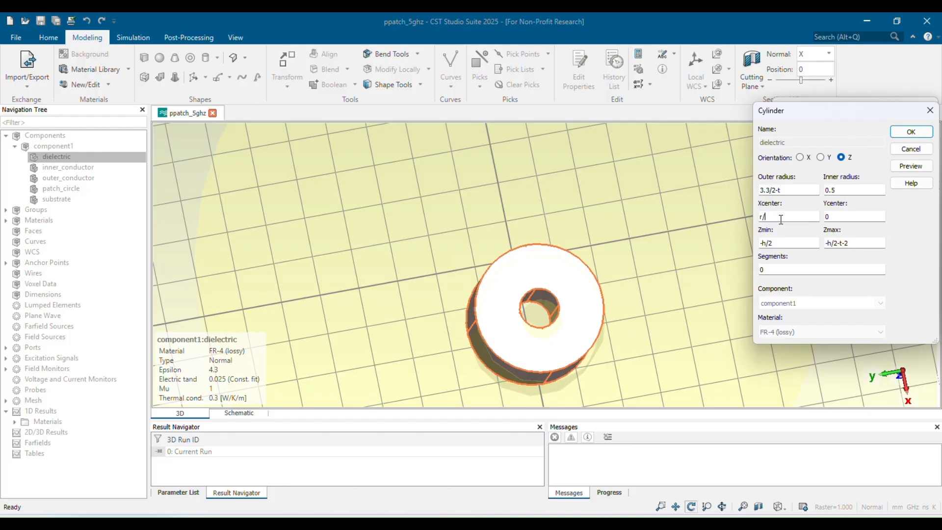
click(927, 169)
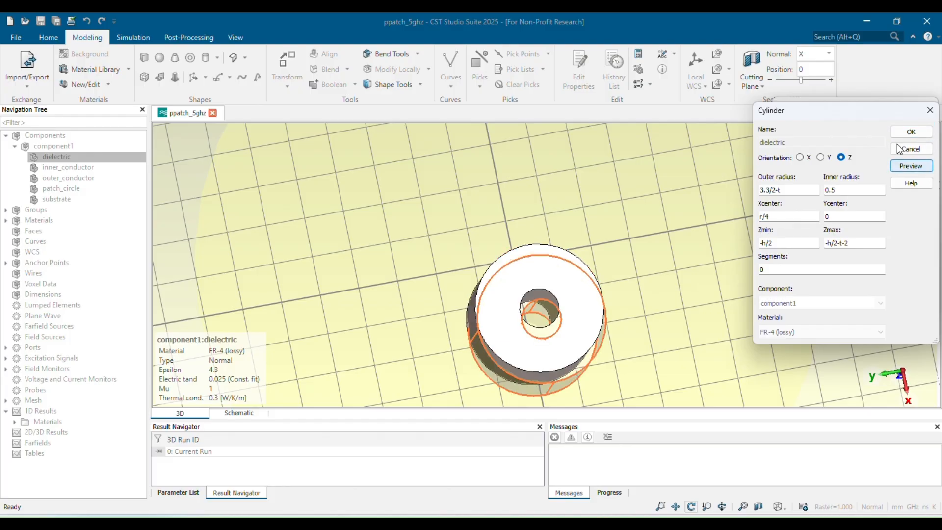
click(909, 134)
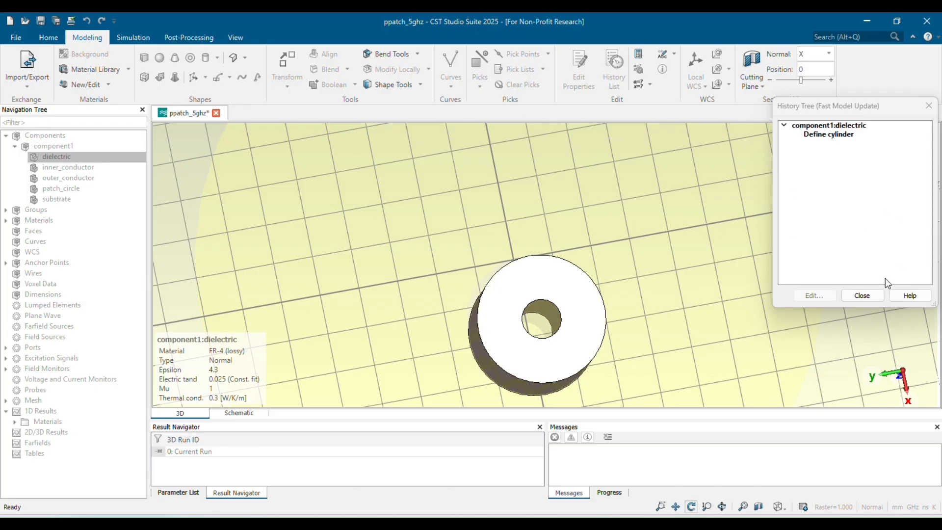
click(861, 295)
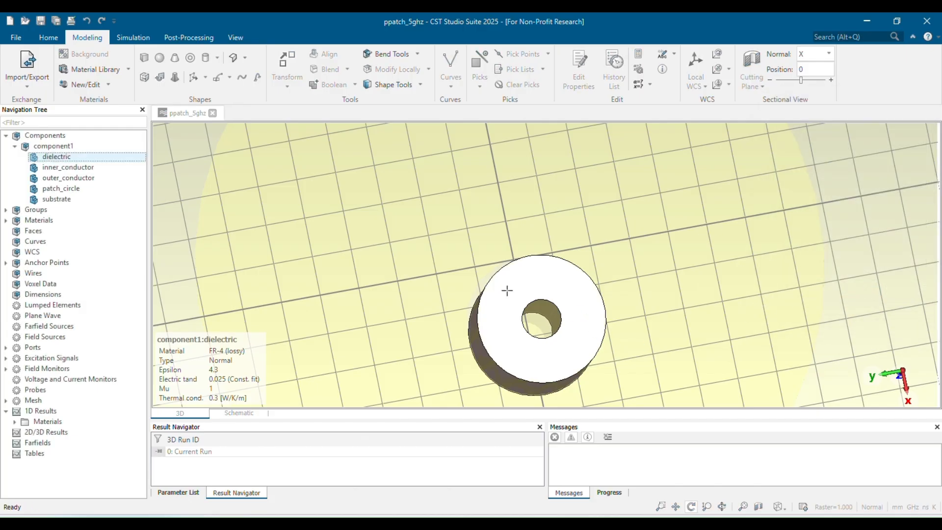
Boolean-add the patch_circle shape to the inner conductor.
click(73, 136)
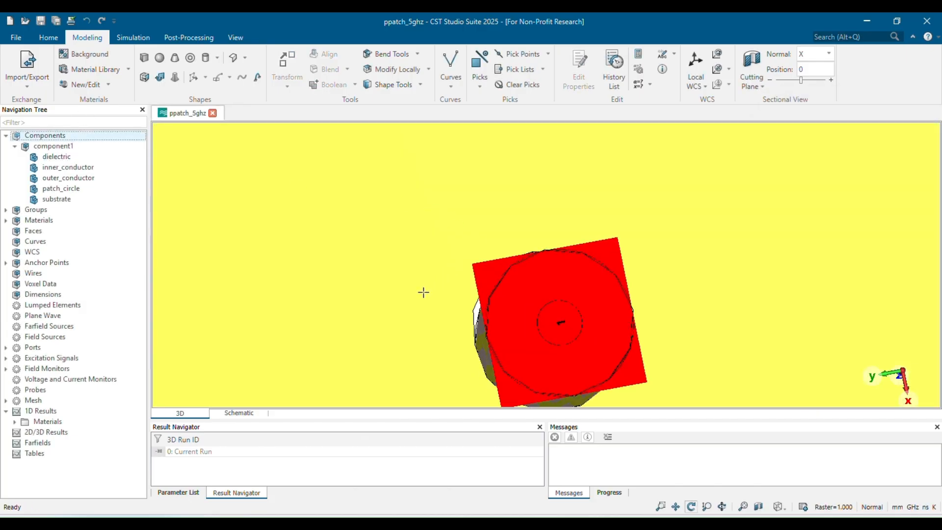
drag(423, 292, 422, 355)
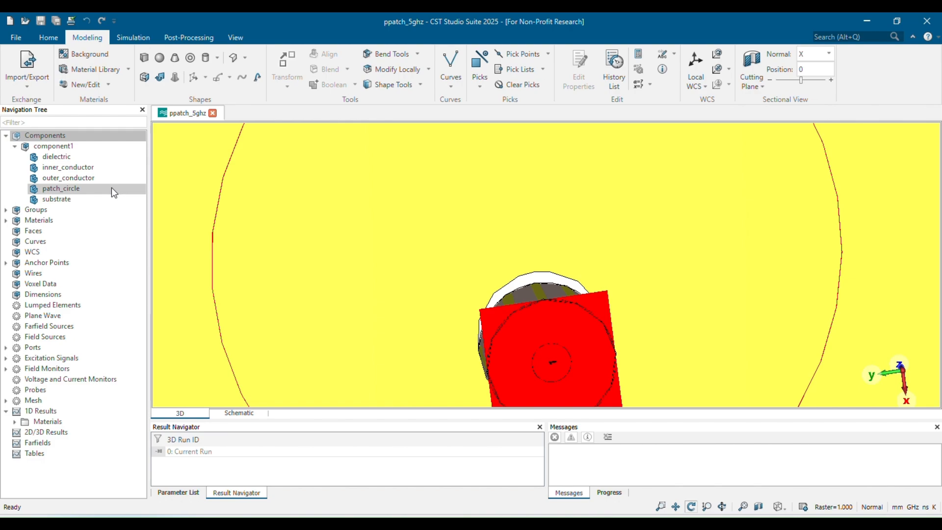
mouse_move(101, 177)
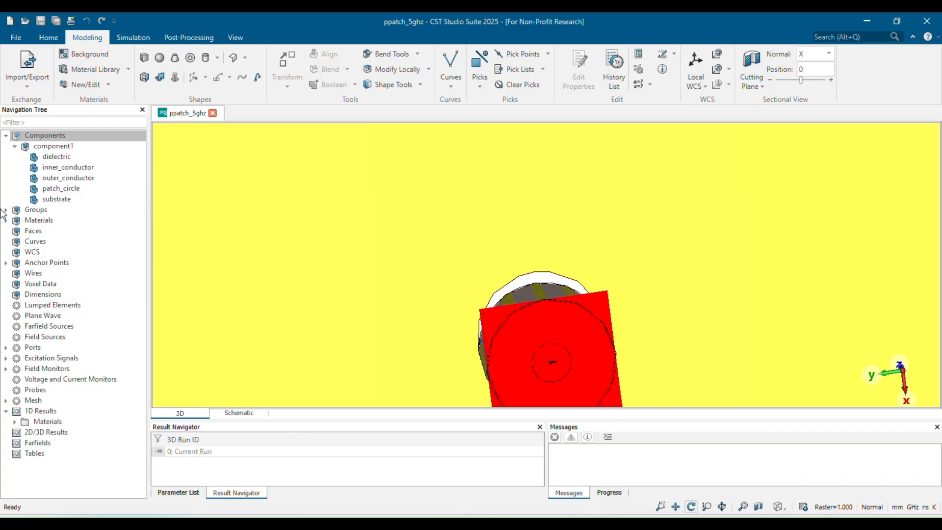
mouse_move(71, 172)
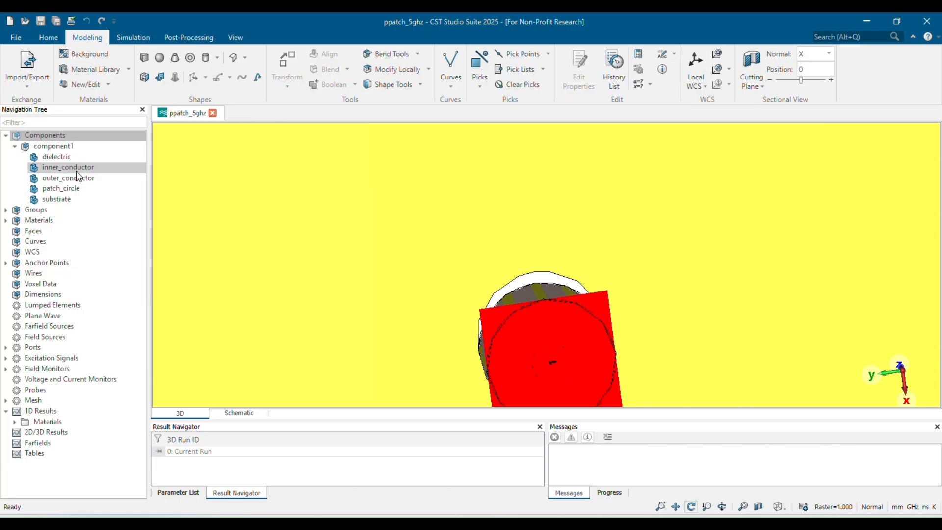
click(76, 169)
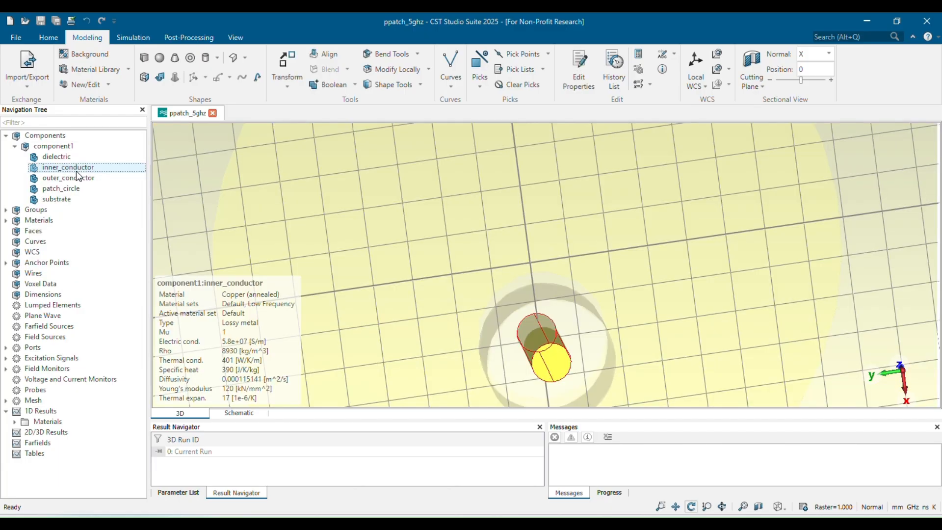
key(plus)
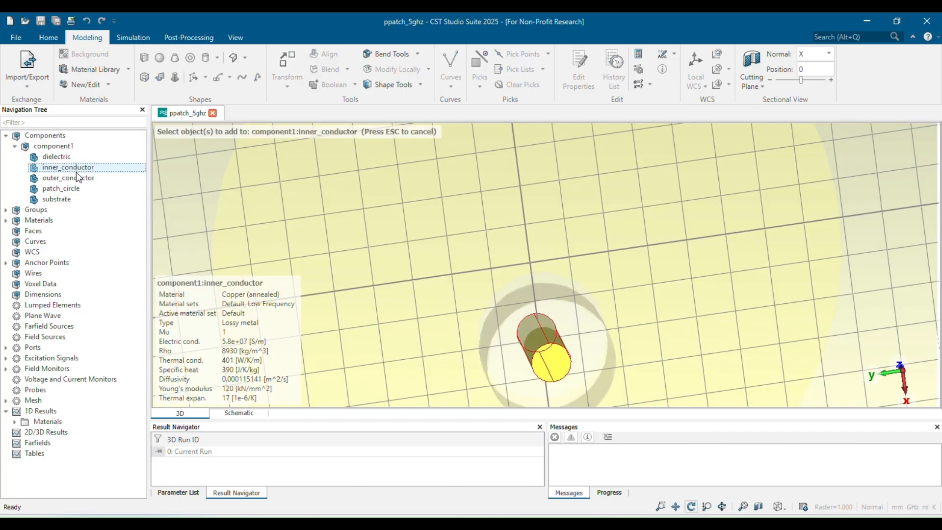
click(77, 189)
key(Return)
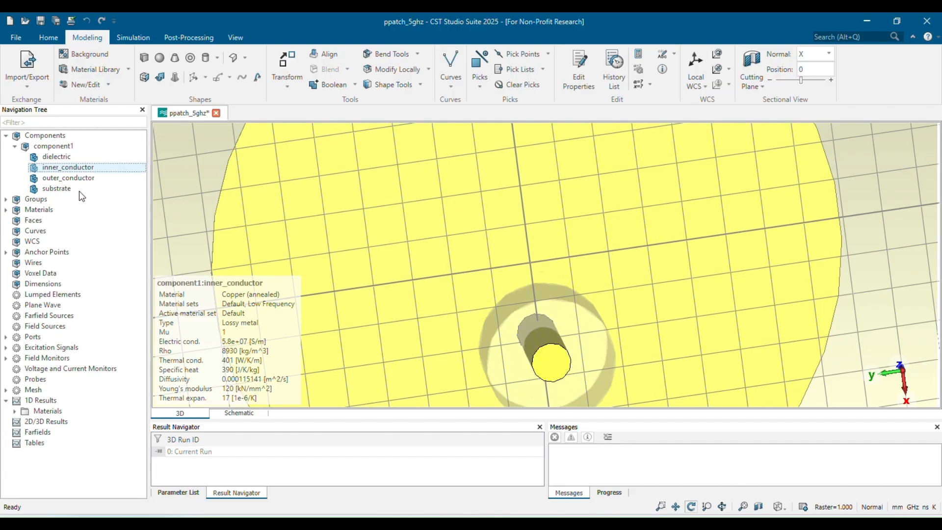
Review the outer conductor's construction history, opening the gnd brick and cylinder definitions without changing them.
double_click(67, 179)
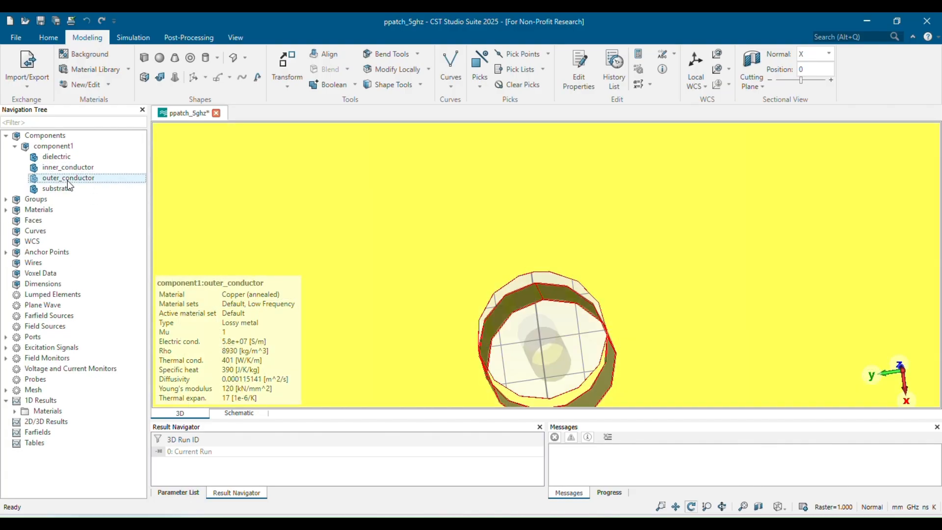
click(795, 141)
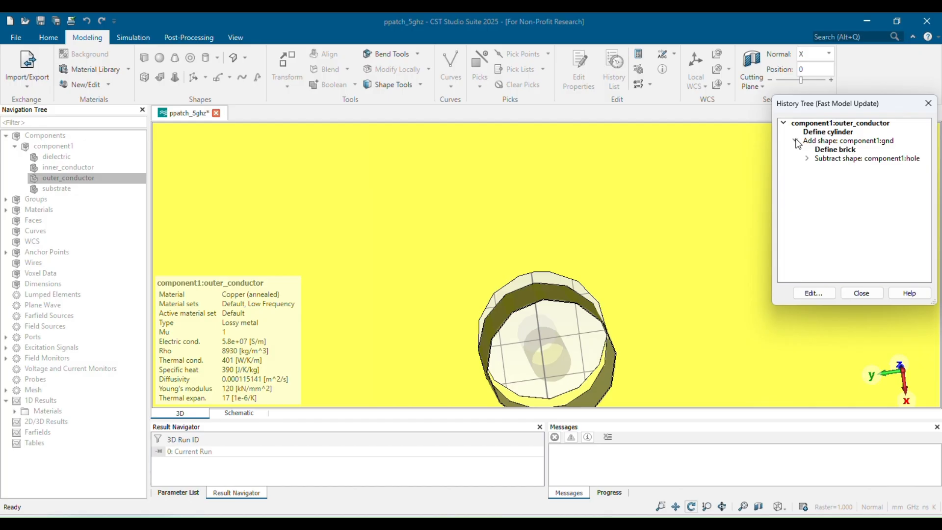
double_click(820, 150)
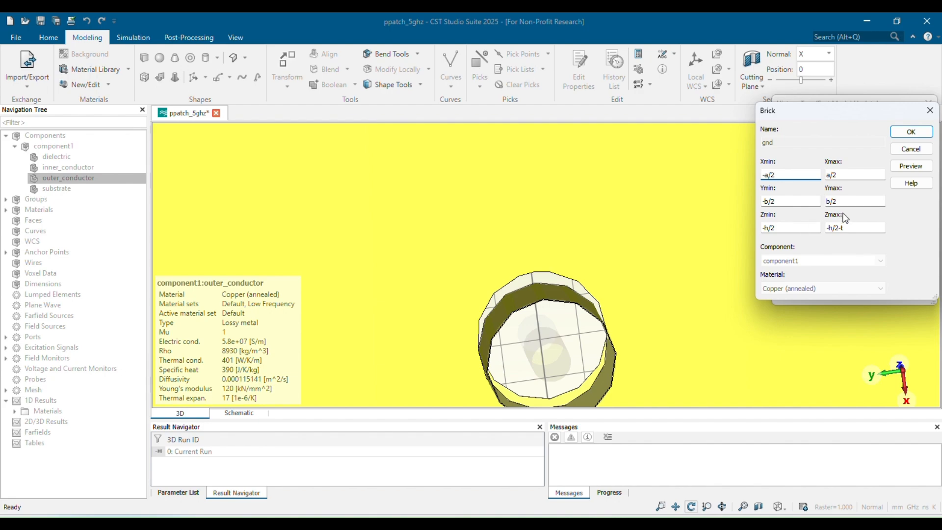
click(930, 110)
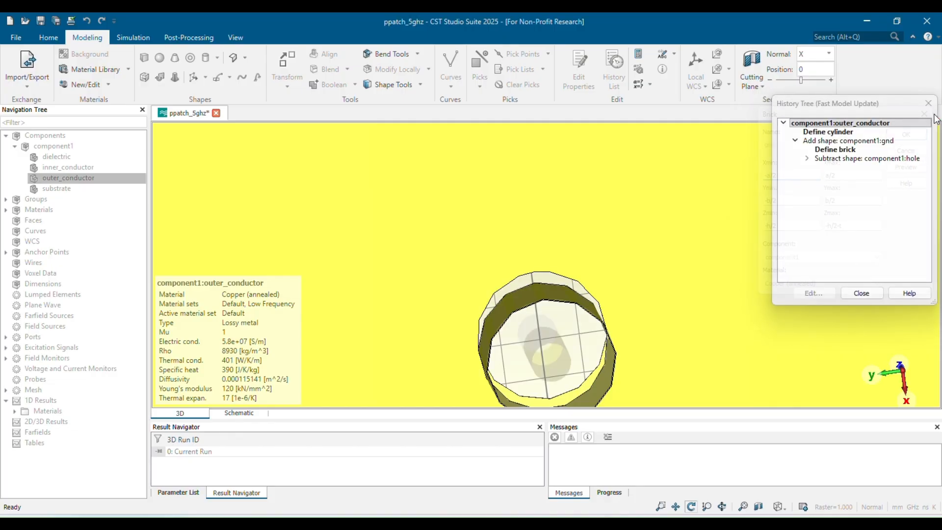
double_click(833, 132)
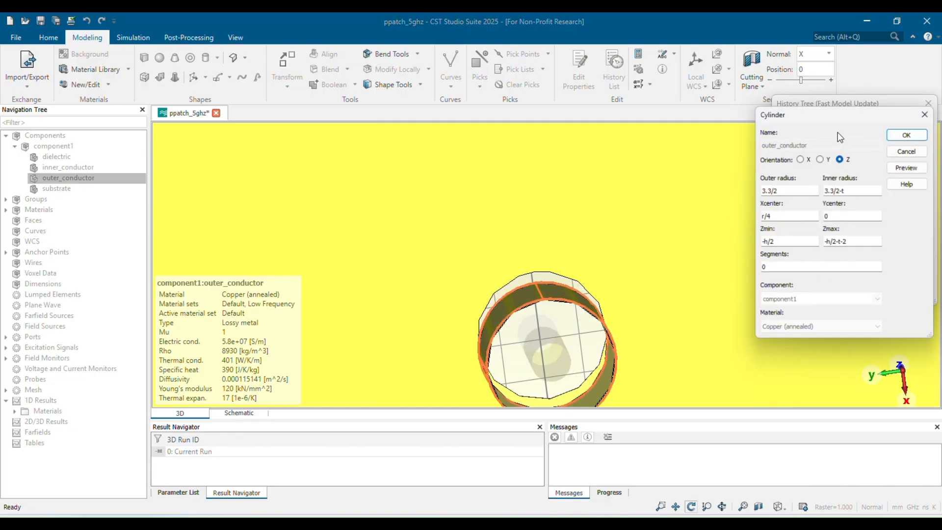
click(930, 110)
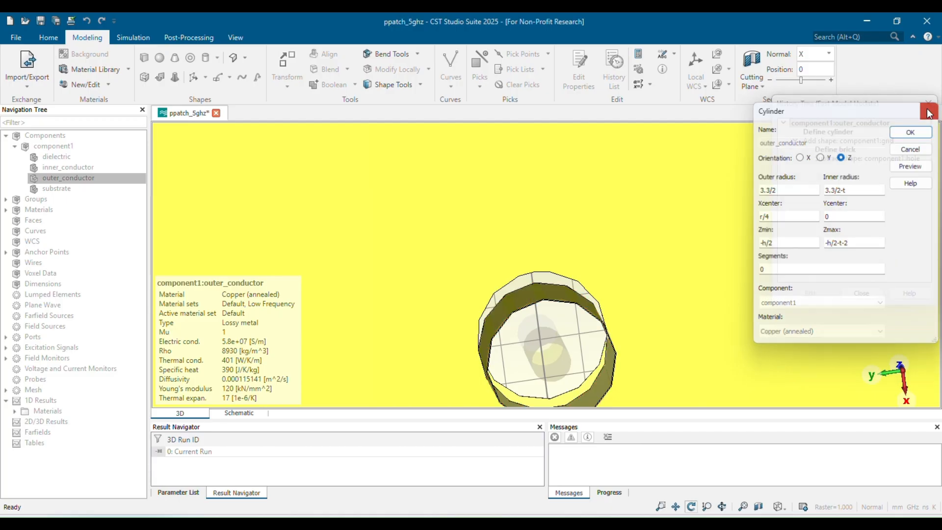
click(926, 100)
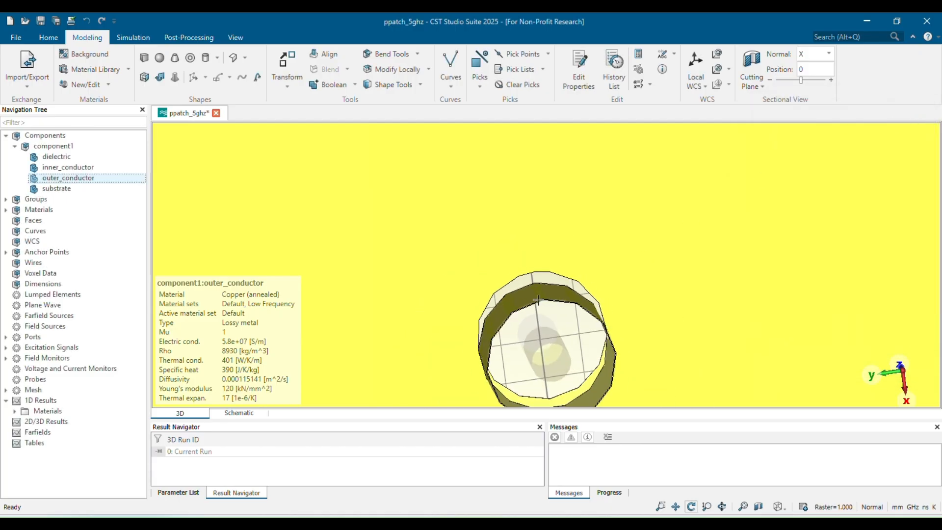
drag(431, 311, 534, 277)
click(54, 179)
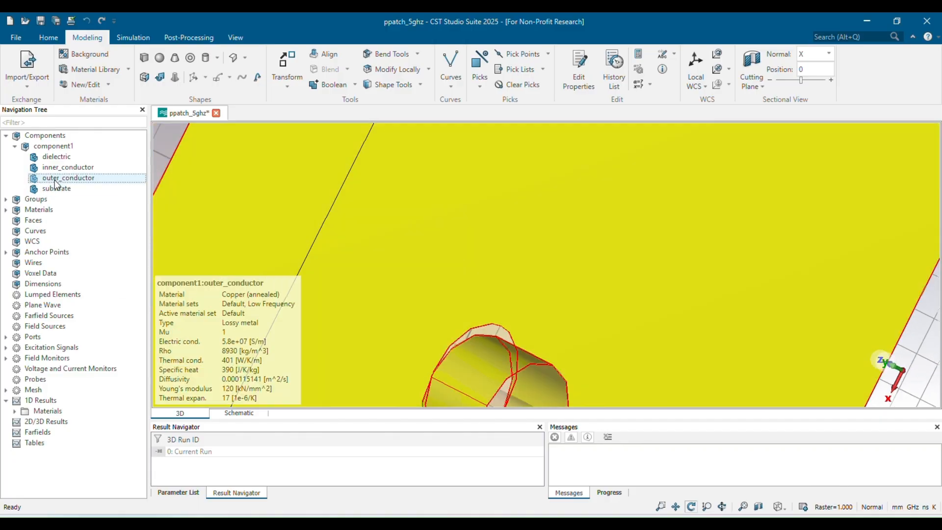
Edit the ground hole cylinder in the outer conductor's history so its Xcenter is r/4, preview and apply it.
double_click(55, 180)
double_click(812, 140)
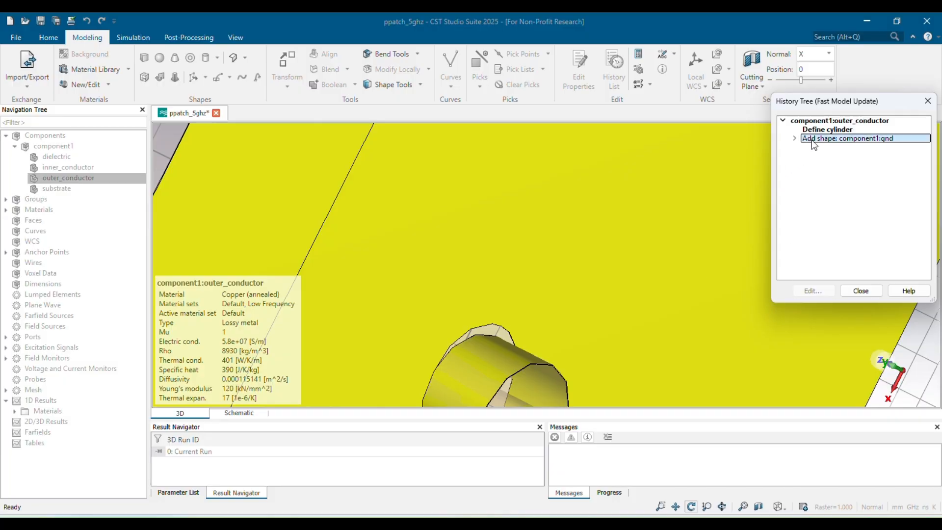
click(807, 157)
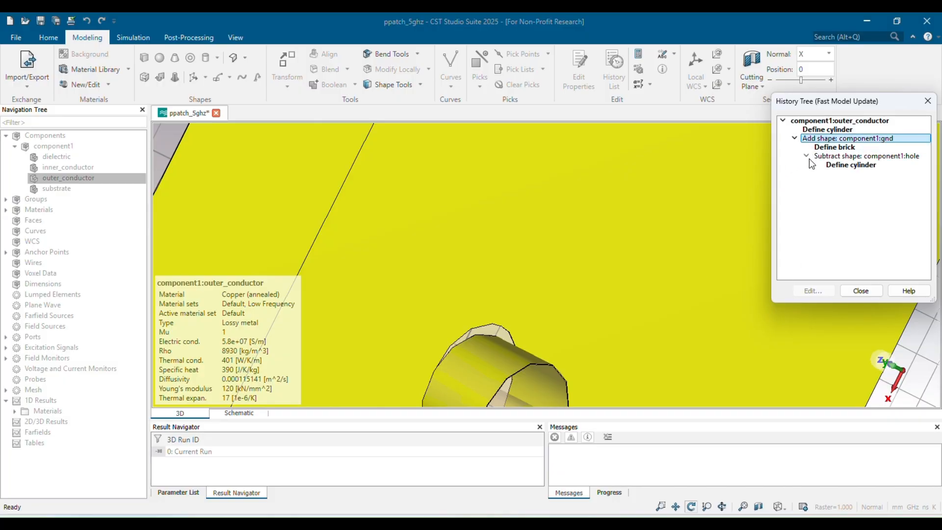
click(829, 164)
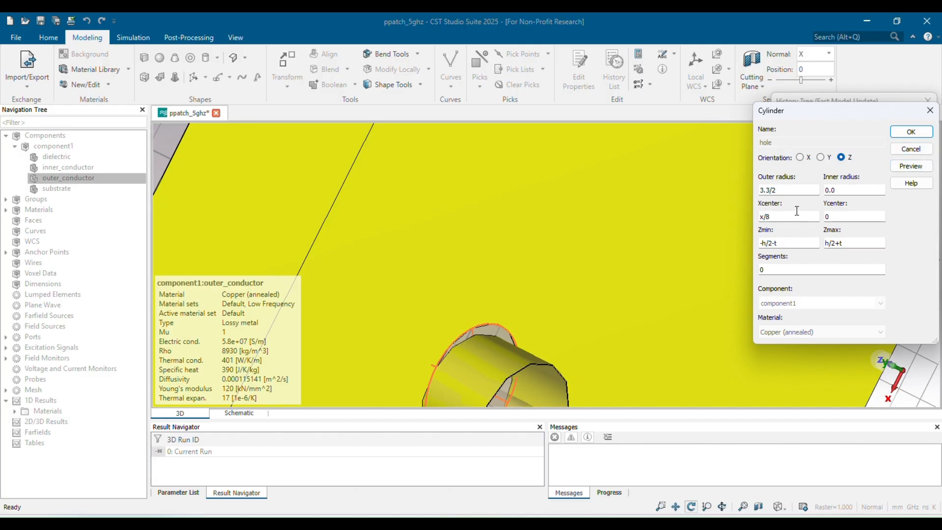
click(809, 266)
double_click(784, 217)
text(4)
click(911, 166)
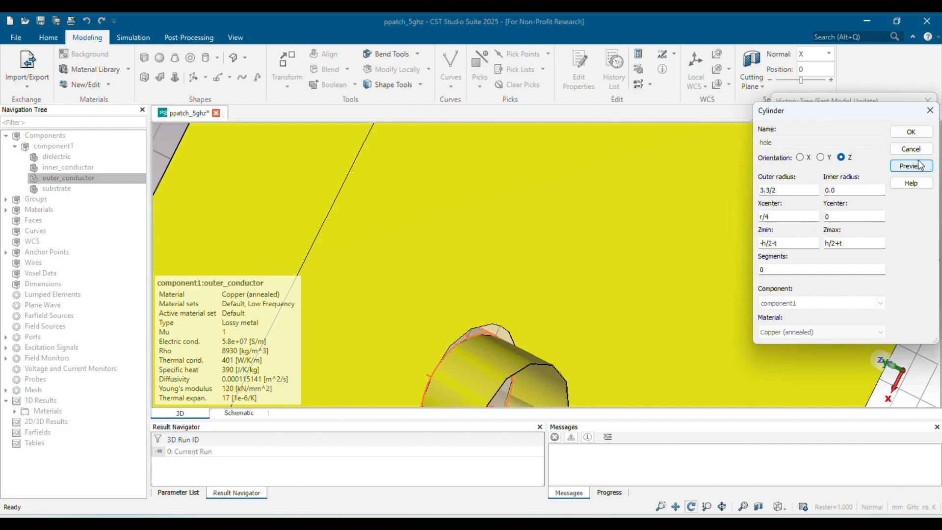
click(911, 131)
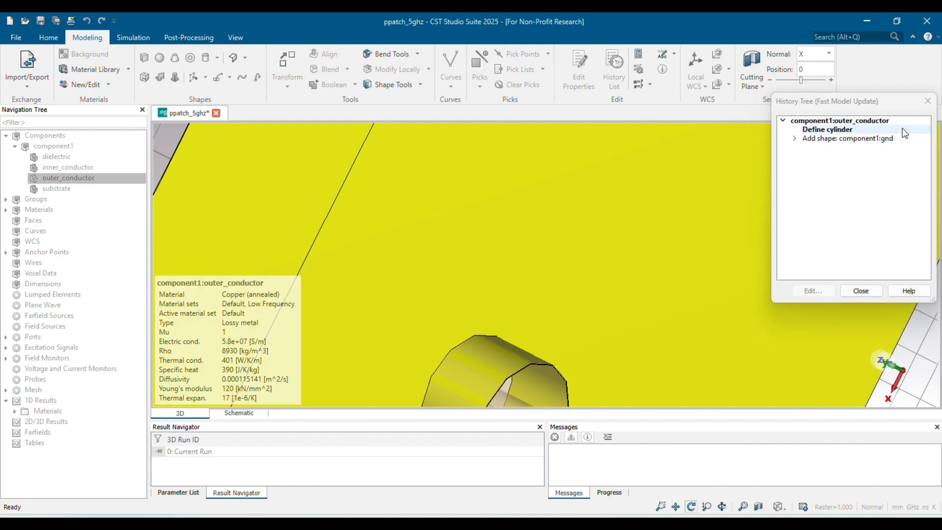
click(860, 291)
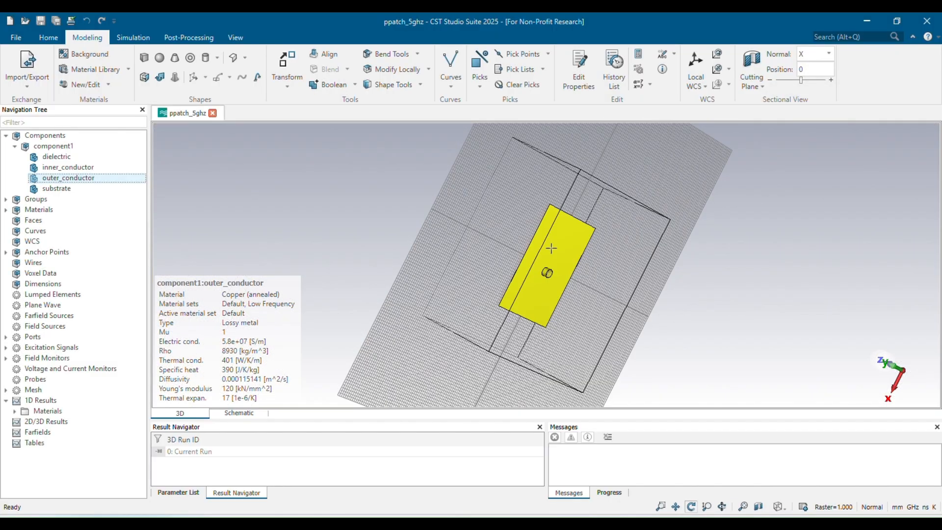
Inspect the repositioned coax feed in the 3D view and run the simulation.
scroll(551, 248, up, 8)
drag(507, 321, 461, 184)
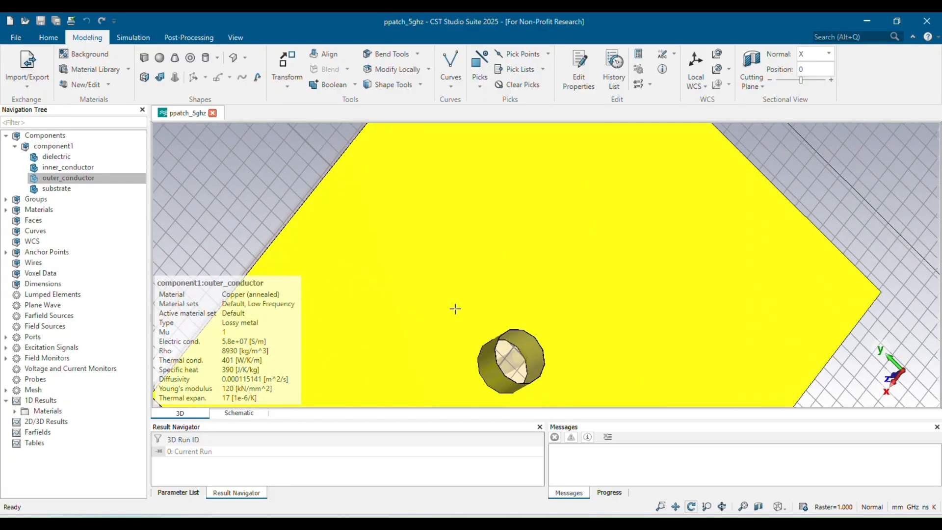
click(77, 138)
drag(501, 313, 256, 227)
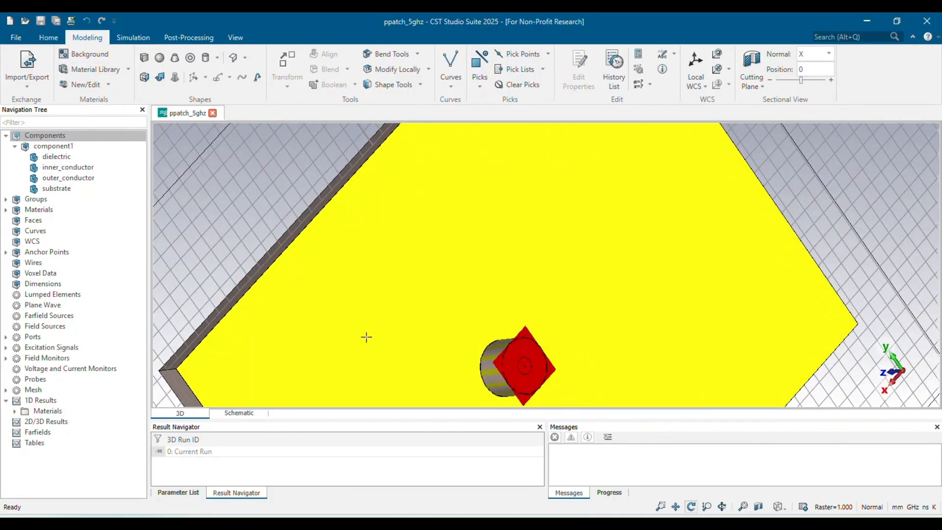
drag(366, 337, 362, 210)
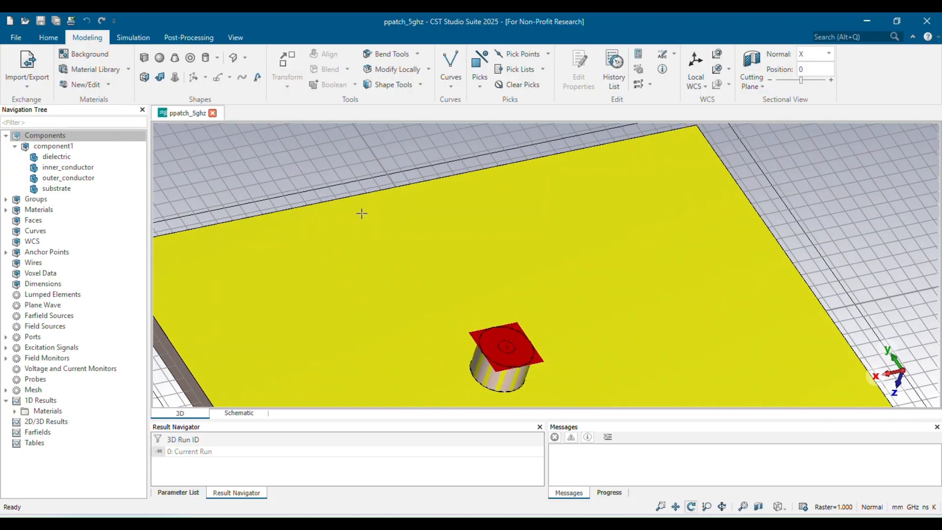
click(48, 37)
click(216, 71)
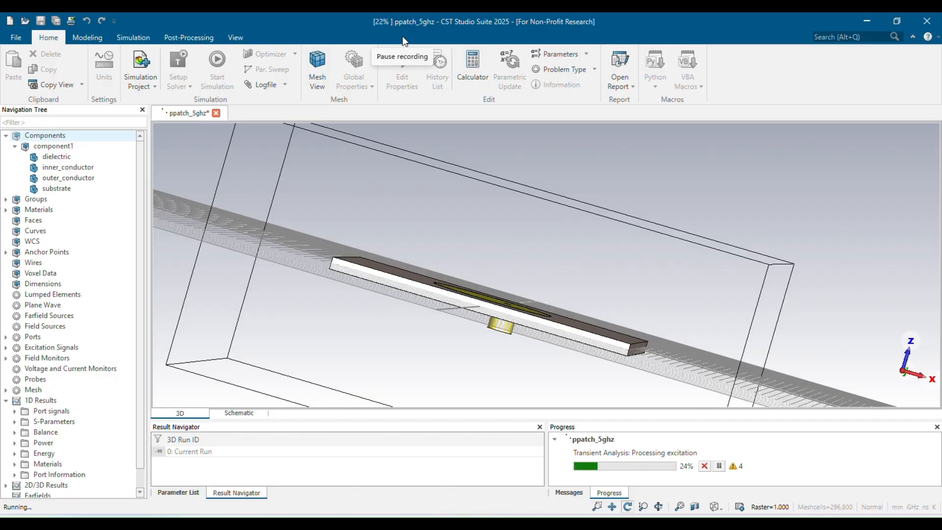
Open the S1,1 result plot and move the axis marker to the curve's minimum.
click(14, 422)
click(31, 433)
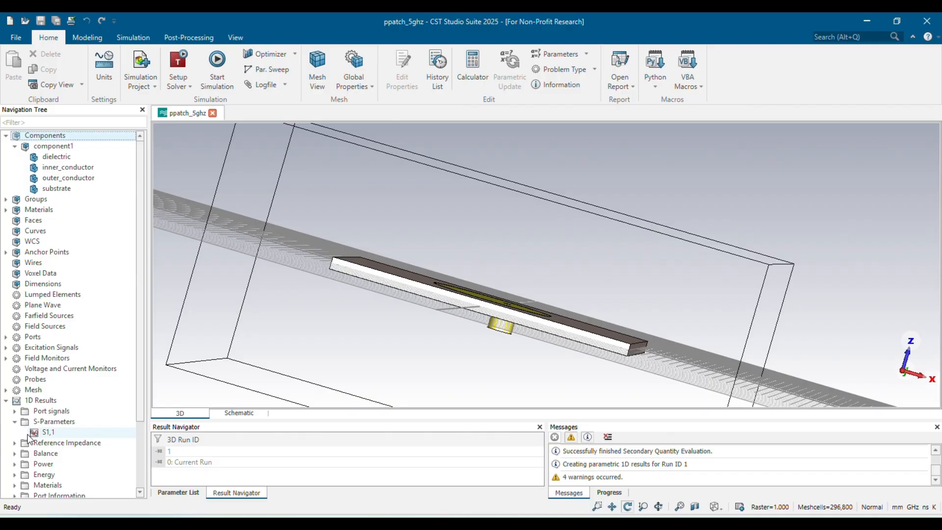
right_click(435, 294)
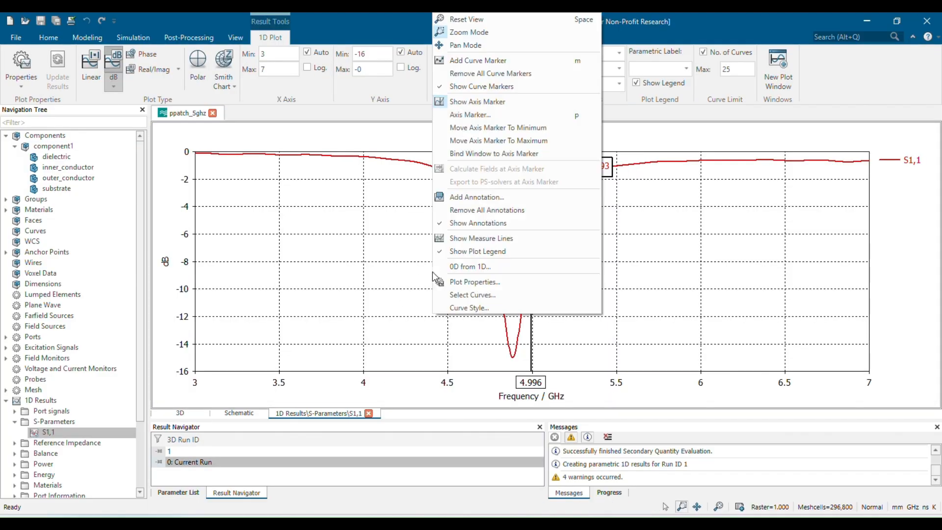
click(476, 125)
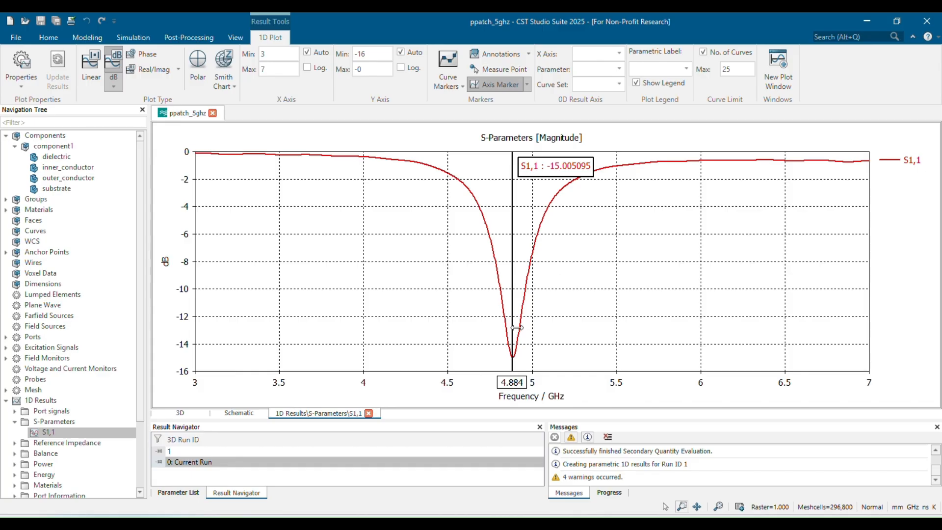
scroll(498, 325, up, 1)
scroll(498, 325, down, 1)
Set the patch radius parameter r to 7.702 in the schematic's parameter list.
click(247, 414)
scroll(459, 459, down, 2)
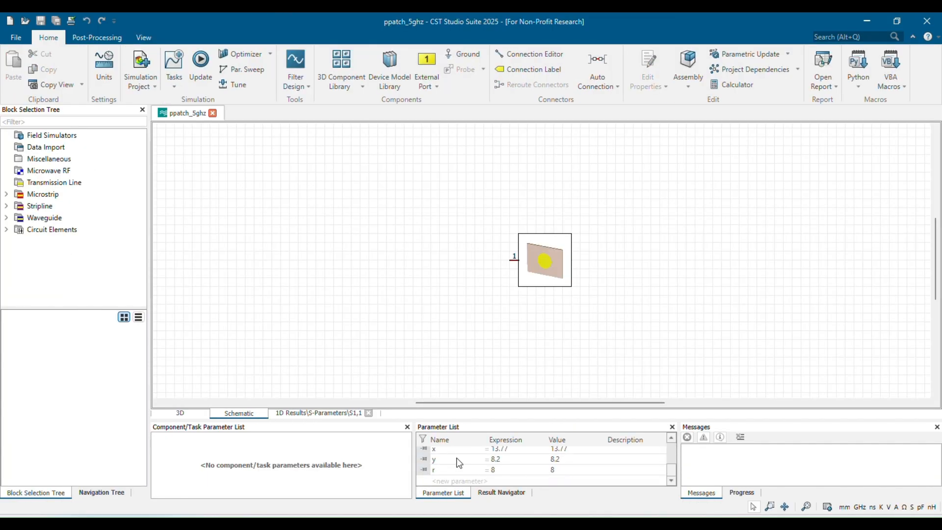
scroll(458, 460, up, 2)
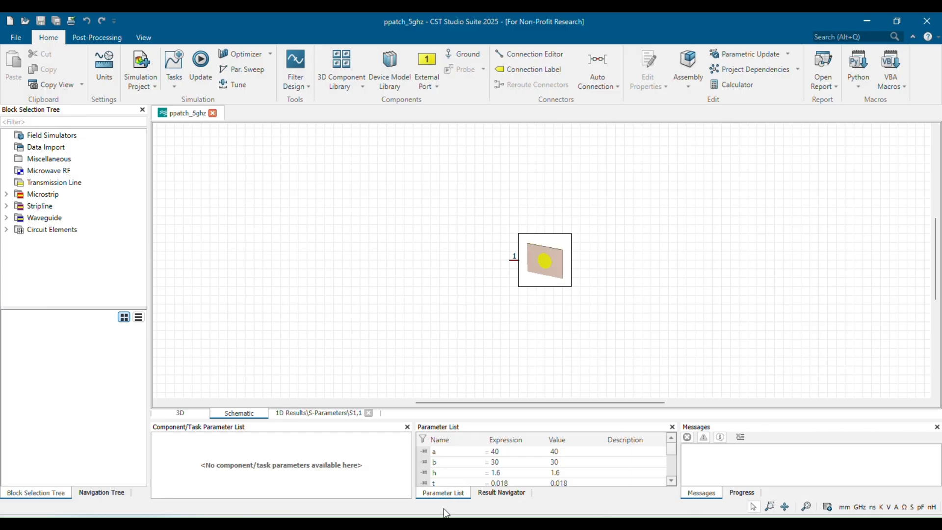
scroll(515, 471, down, 3)
double_click(510, 470)
key(BackSpace)
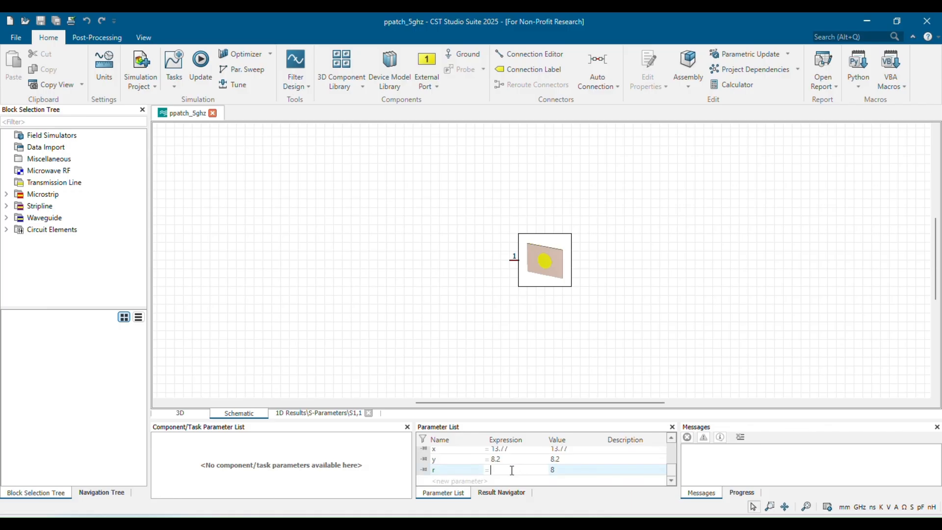
text(7.702)
key(Return)
key(Return)
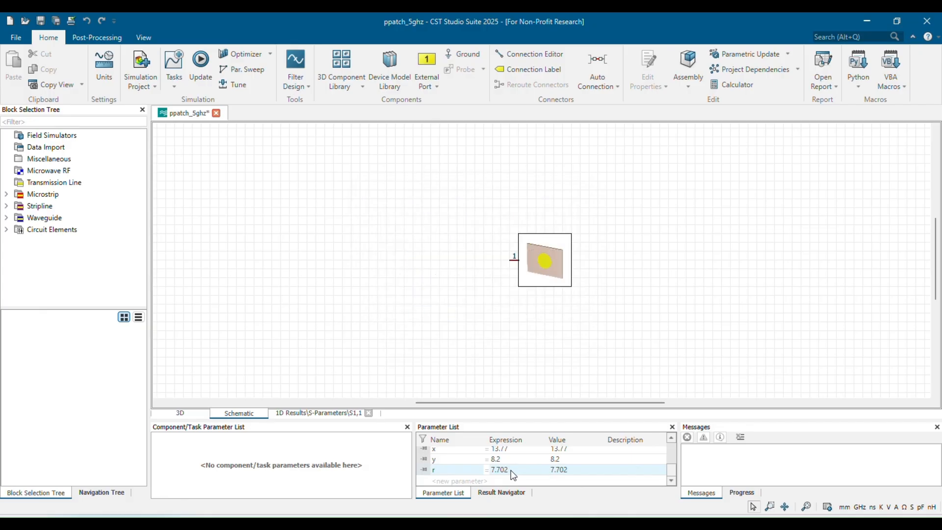
Apply the parametric update to the 3D model and rerun the simulation.
click(184, 410)
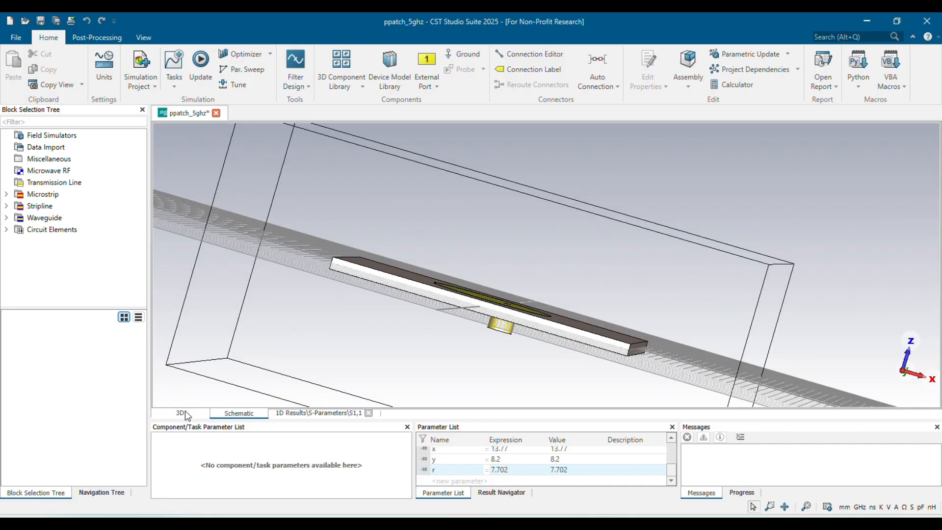
key(F7)
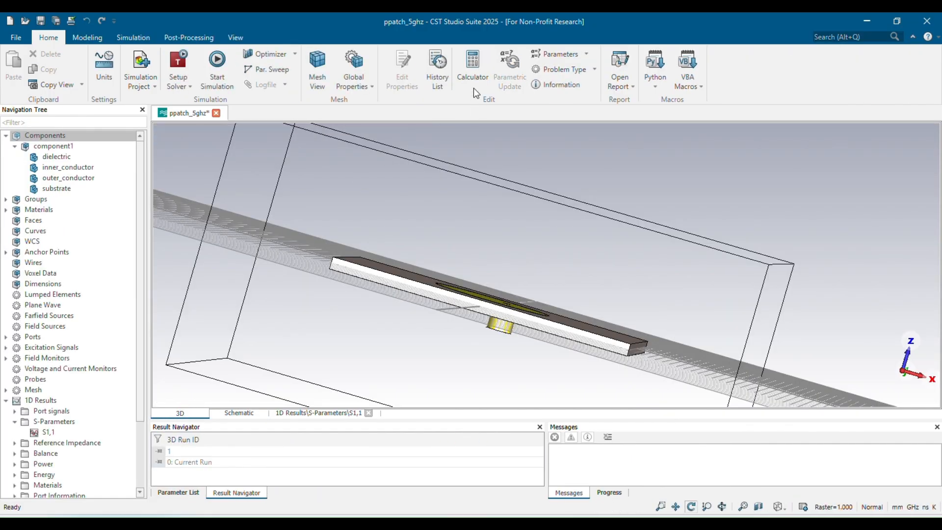
click(217, 64)
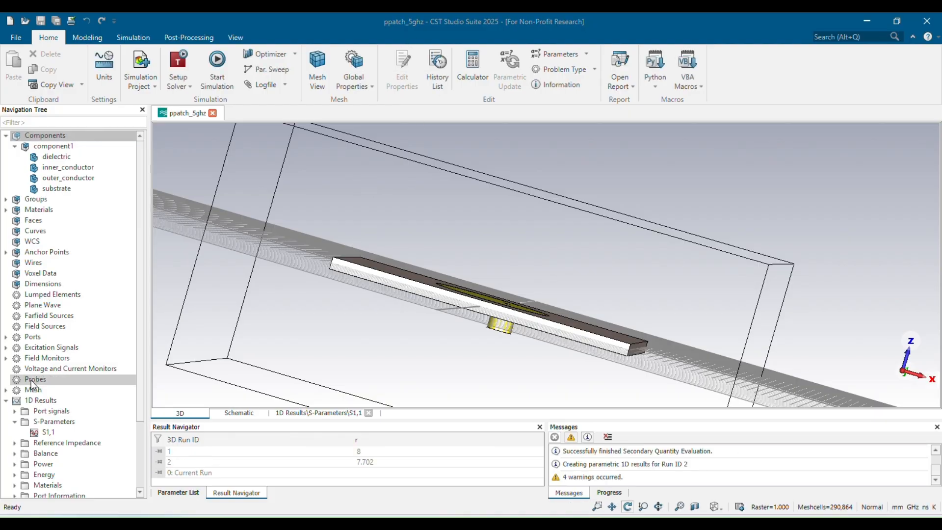
Show only the r=7.702 run in the S1,1 plot and move the axis marker to its minimum.
click(32, 434)
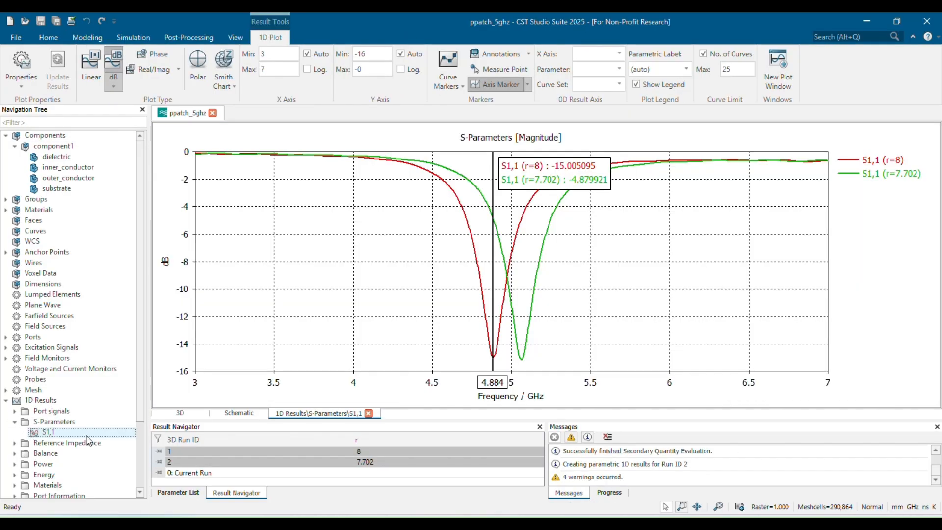
click(298, 461)
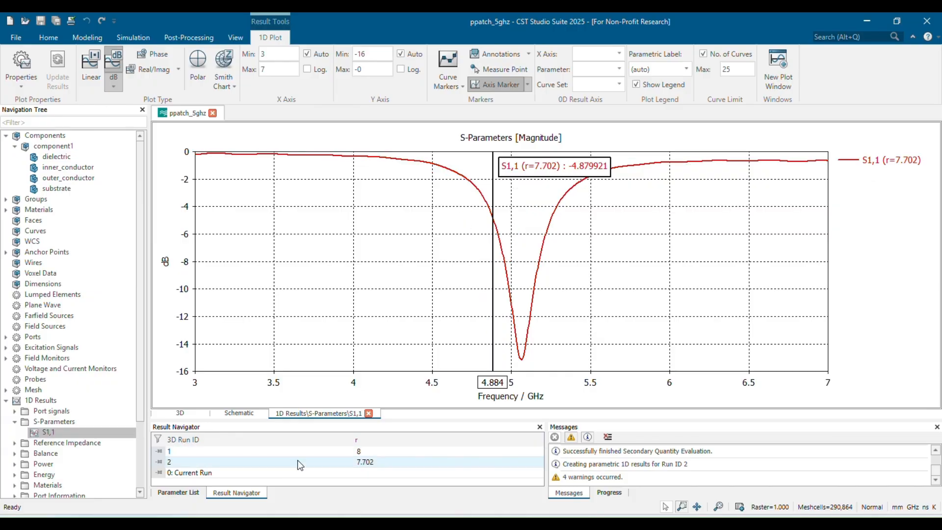
right_click(481, 291)
click(520, 127)
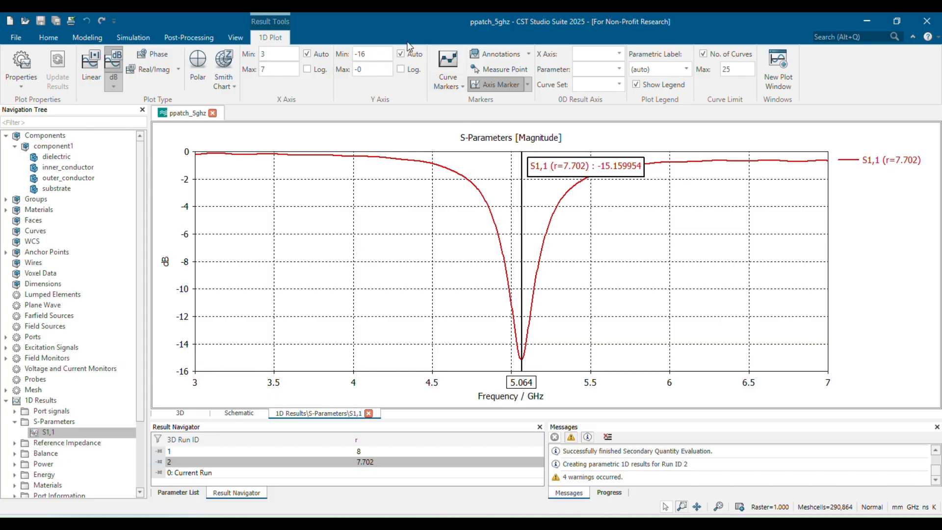
Set the parameter r to 7.74, deleting current results, and rerun the simulation.
click(239, 412)
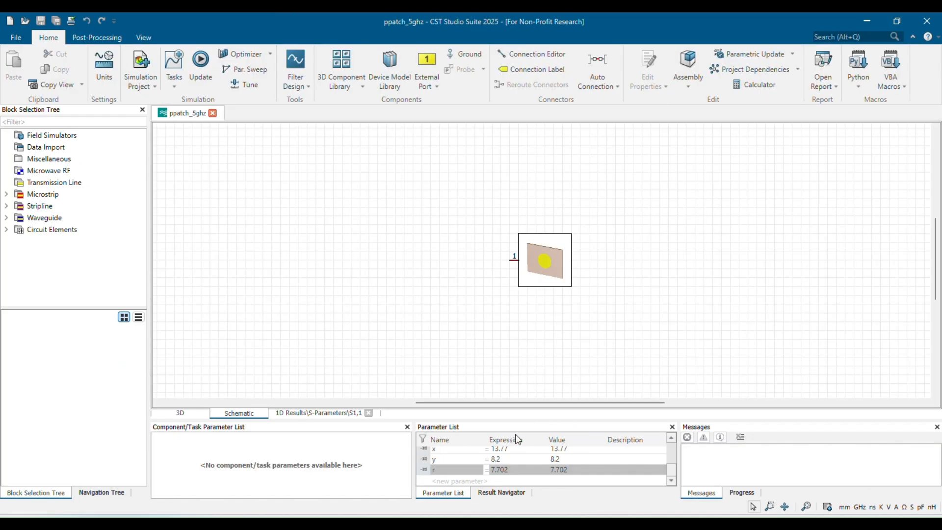
double_click(494, 471)
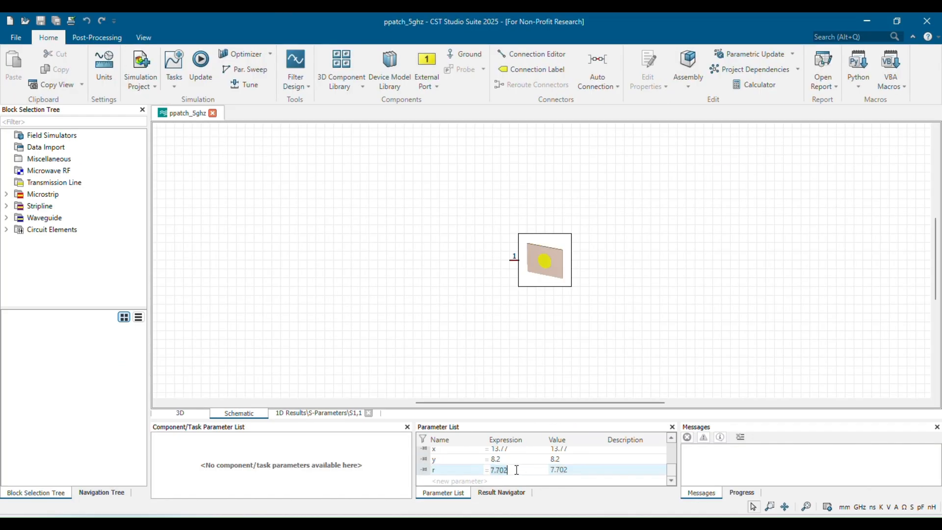
key(BackSpace)
text(7.74)
key(Return)
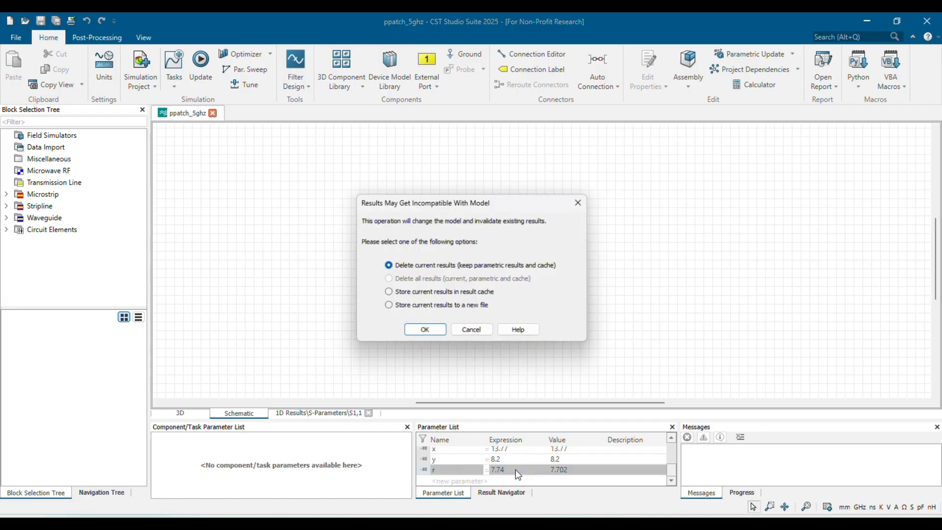
key(Return)
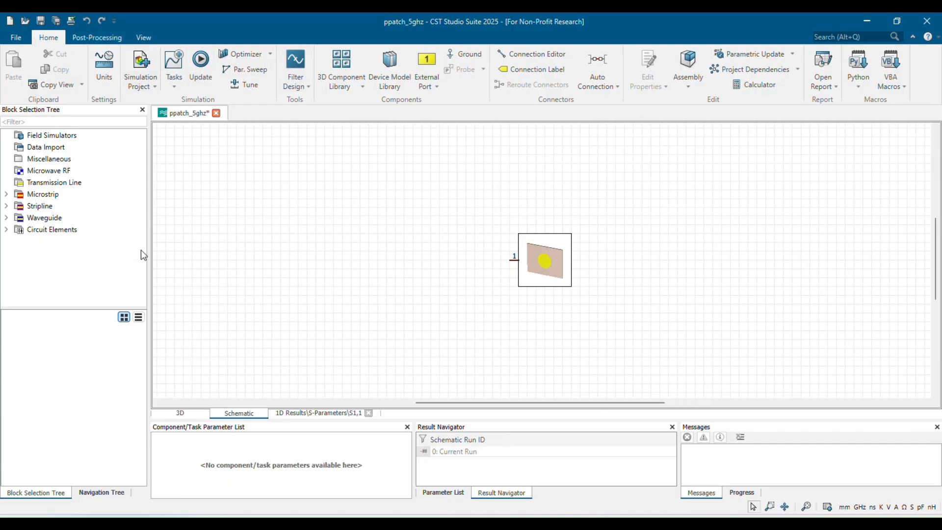
click(185, 414)
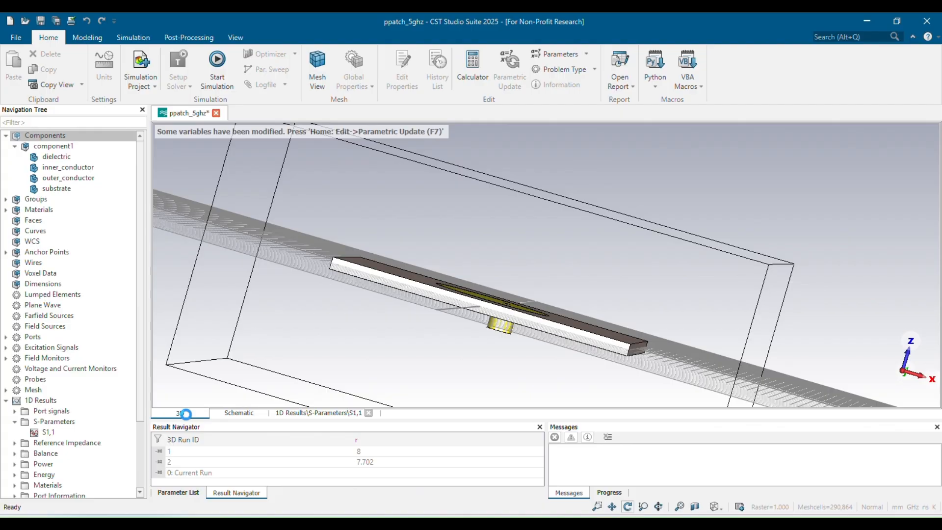
click(215, 62)
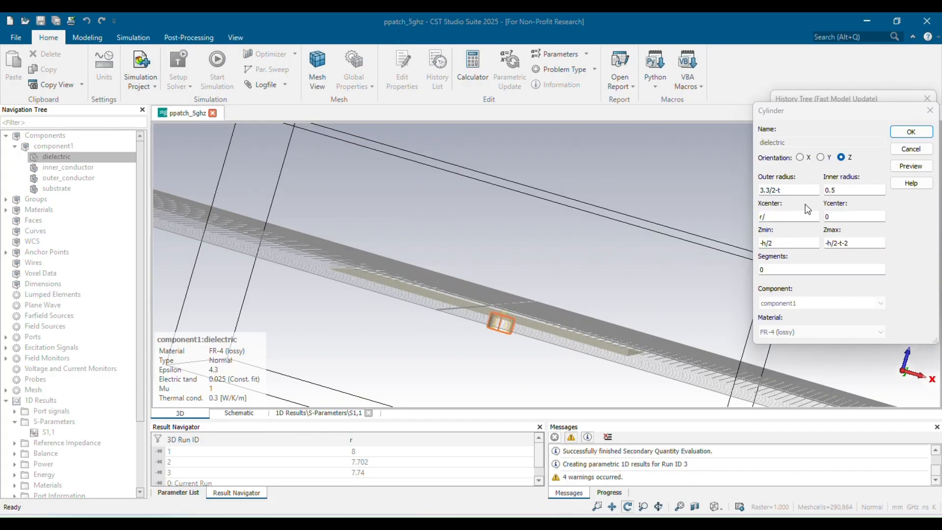
Set the dielectric cylinder's Xcenter to r/6 and apply the change.
text(6)
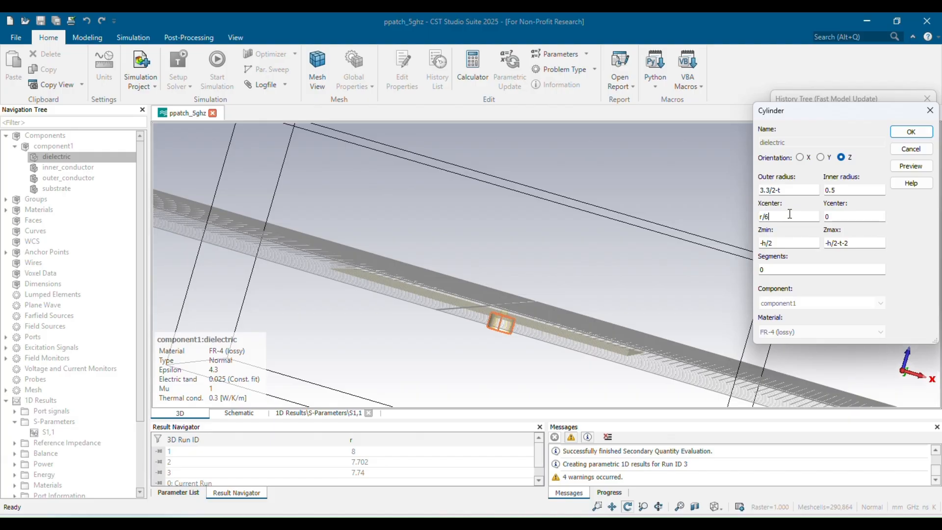
key(Return)
click(477, 240)
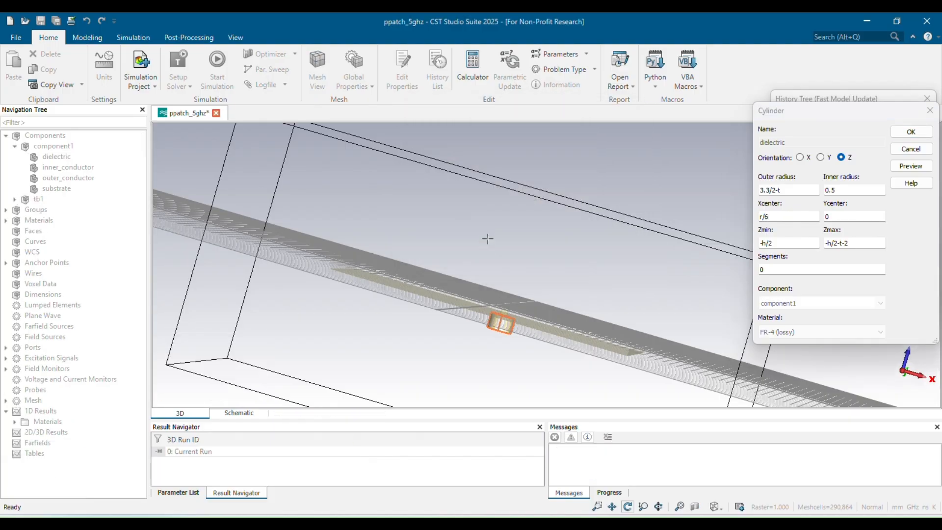
click(850, 282)
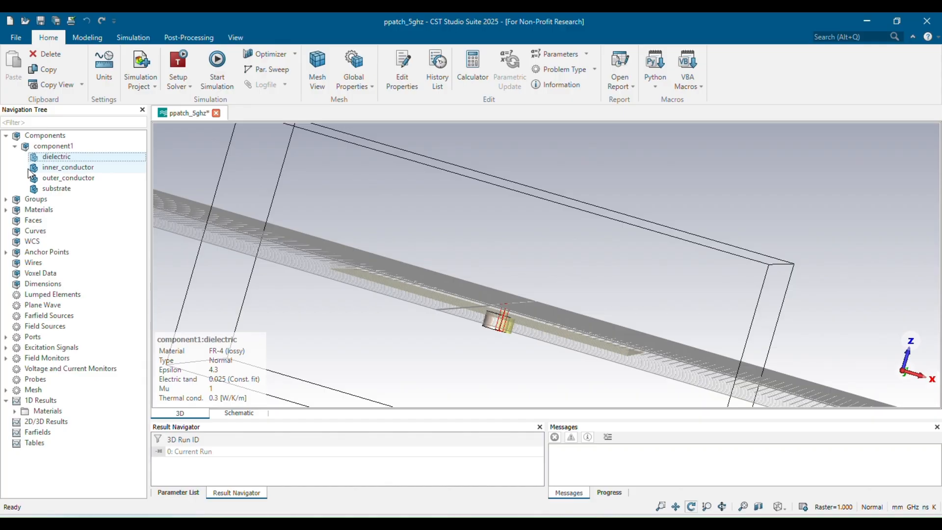
Set the inner conductor cylinder's Xcenter to r/6 and apply the change.
double_click(69, 167)
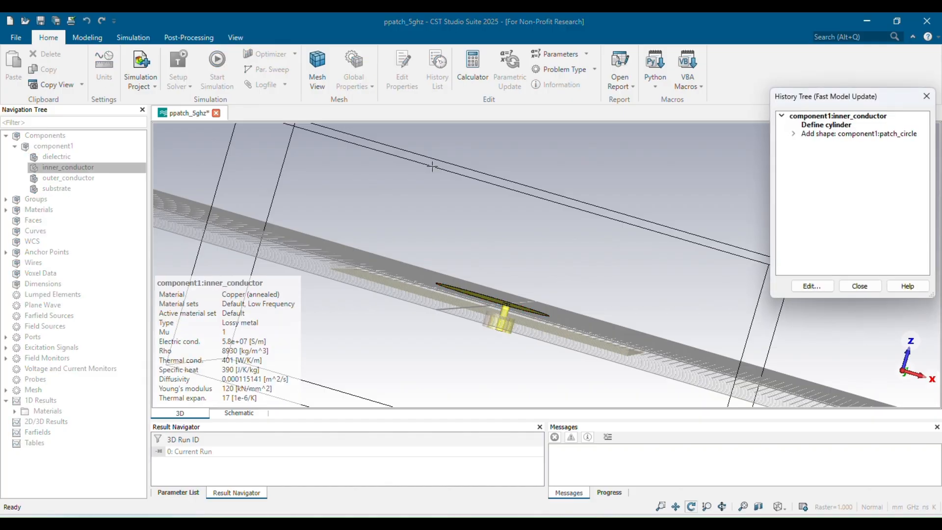
double_click(815, 125)
key(BackSpace)
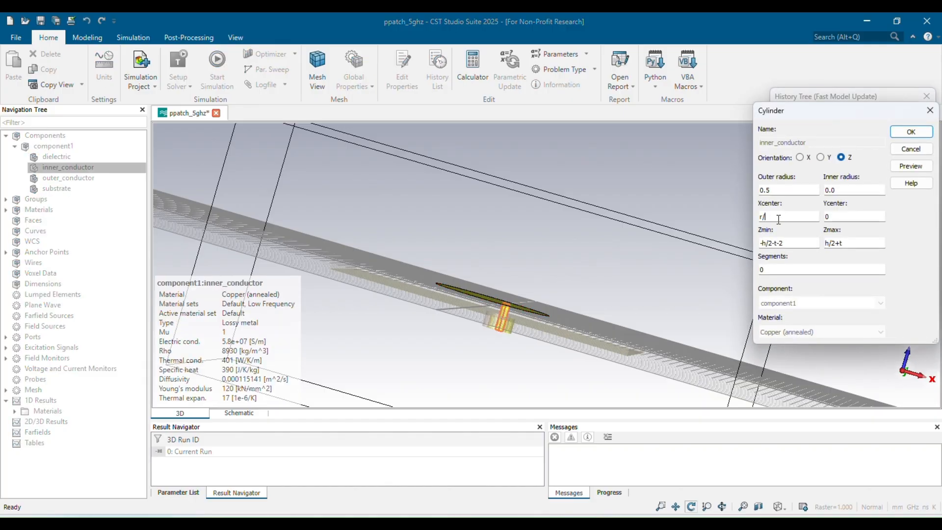
text(6)
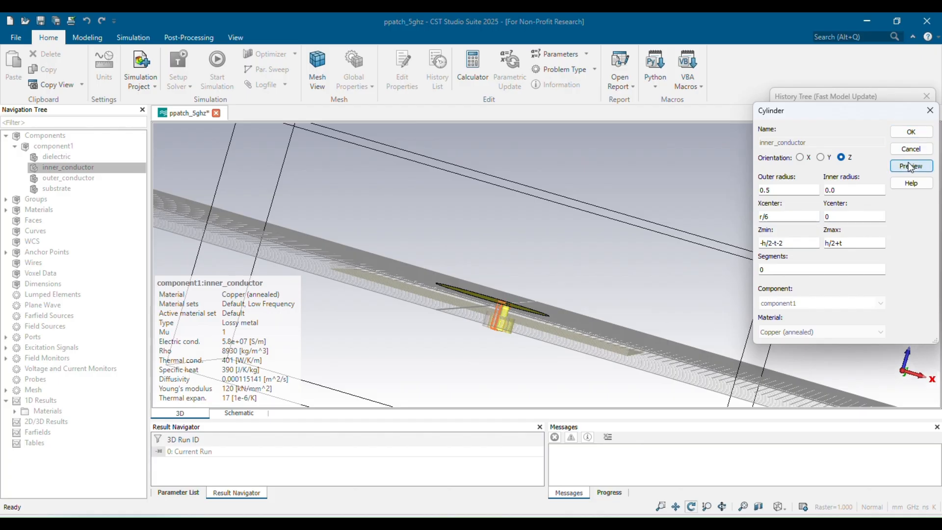
click(910, 131)
click(859, 286)
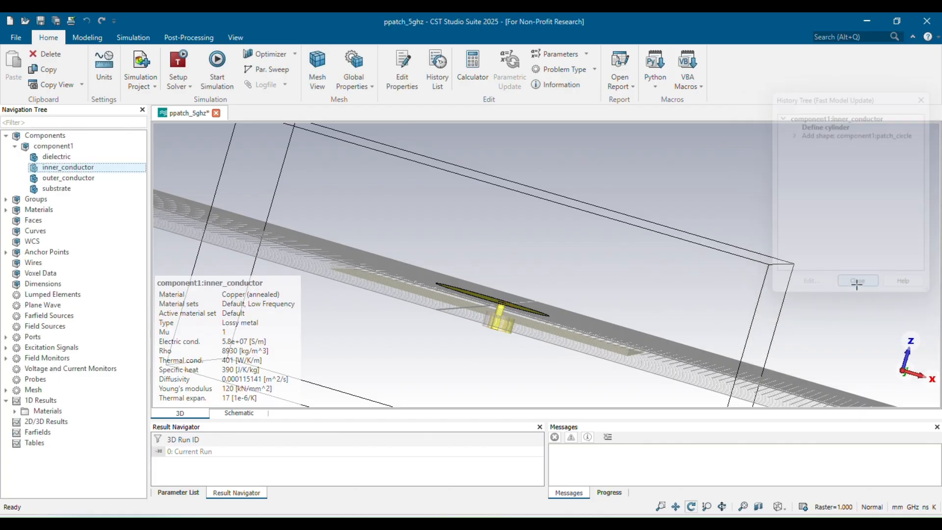
Set the outer conductor cylinder's Xcenter to r/6 and apply the change.
double_click(72, 178)
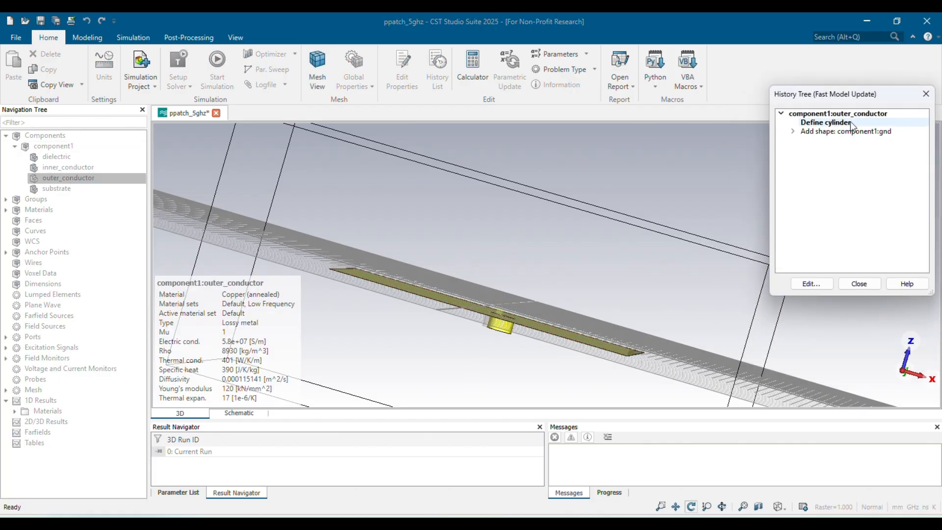
double_click(829, 122)
click(776, 211)
key(BackSpace)
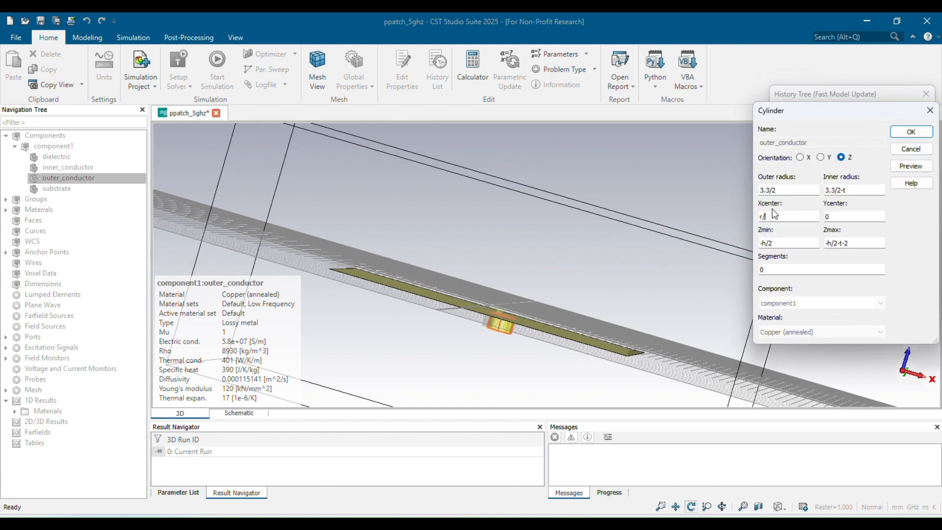
text(6)
click(910, 167)
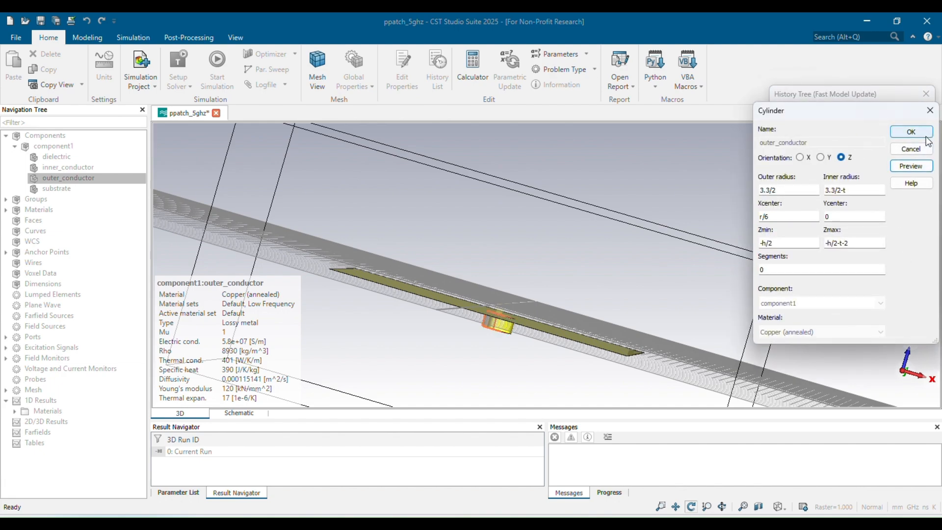
click(910, 132)
click(860, 284)
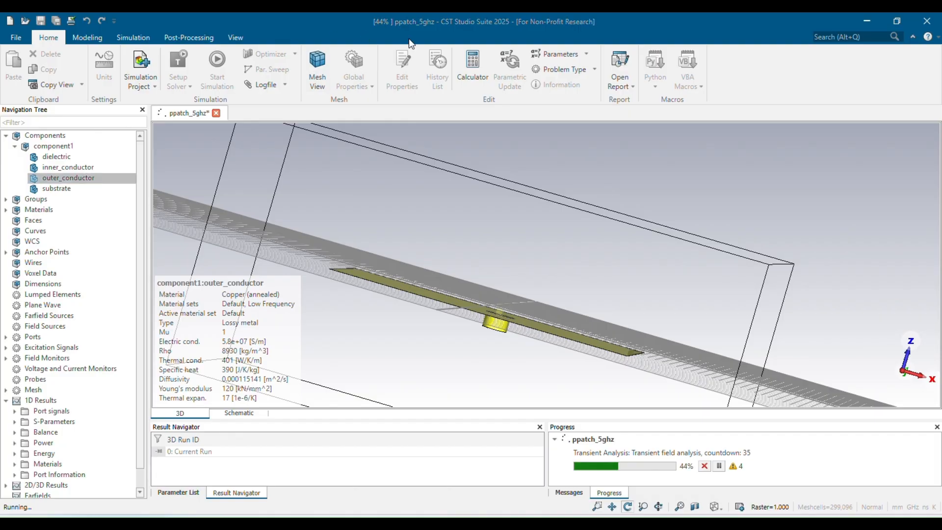
Open the S-parameter results and move the axis marker to the S1,1 minimum.
click(43, 422)
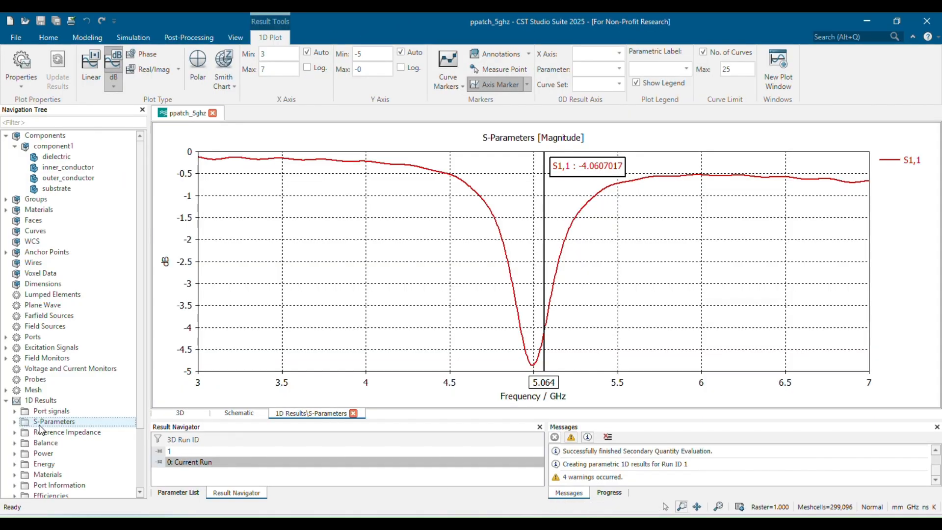
right_click(403, 255)
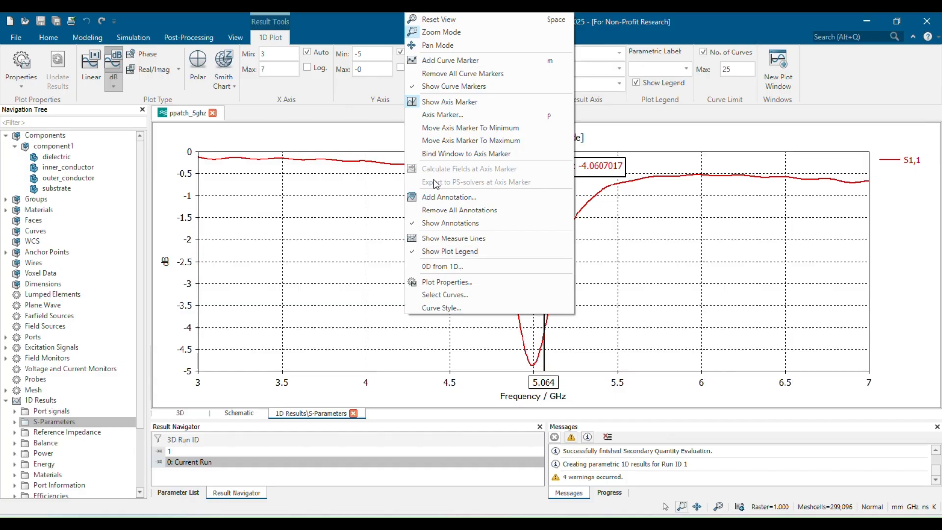
click(441, 126)
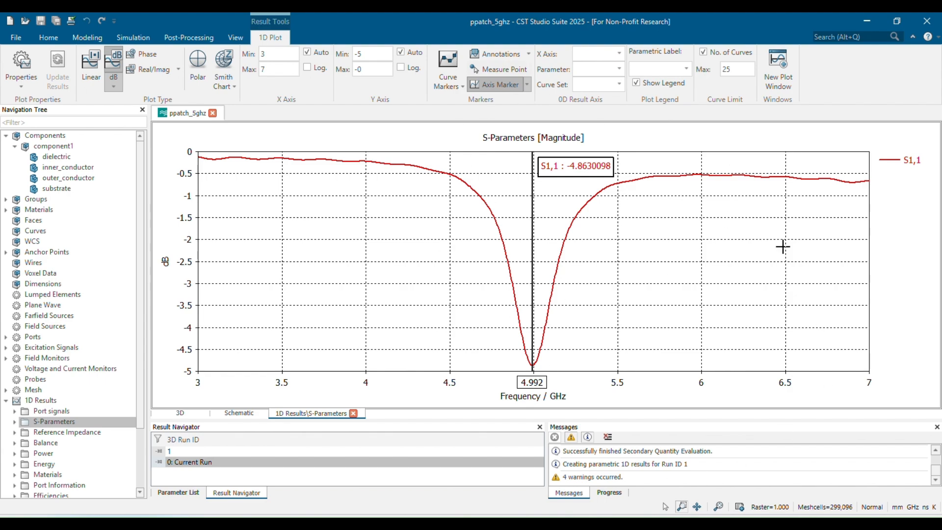
Set the parameter r to 7.73 in the parameter list.
click(238, 413)
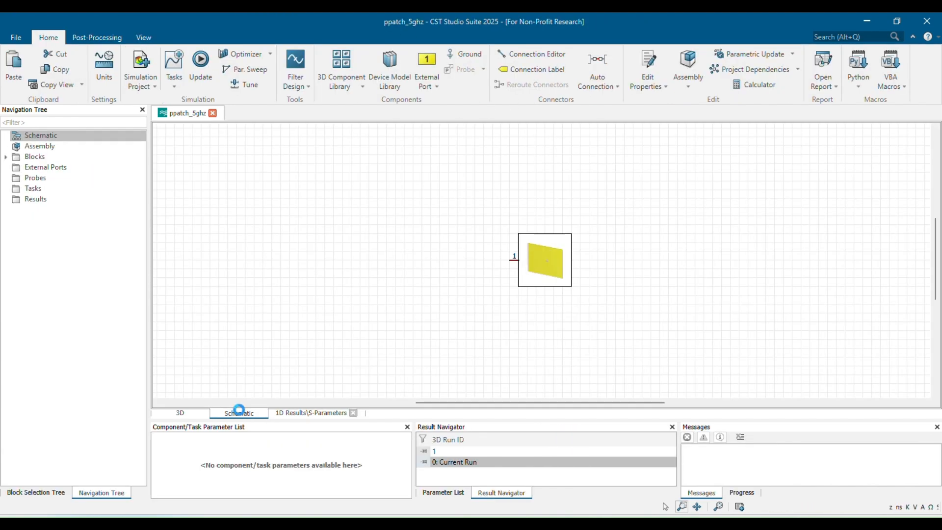
click(424, 493)
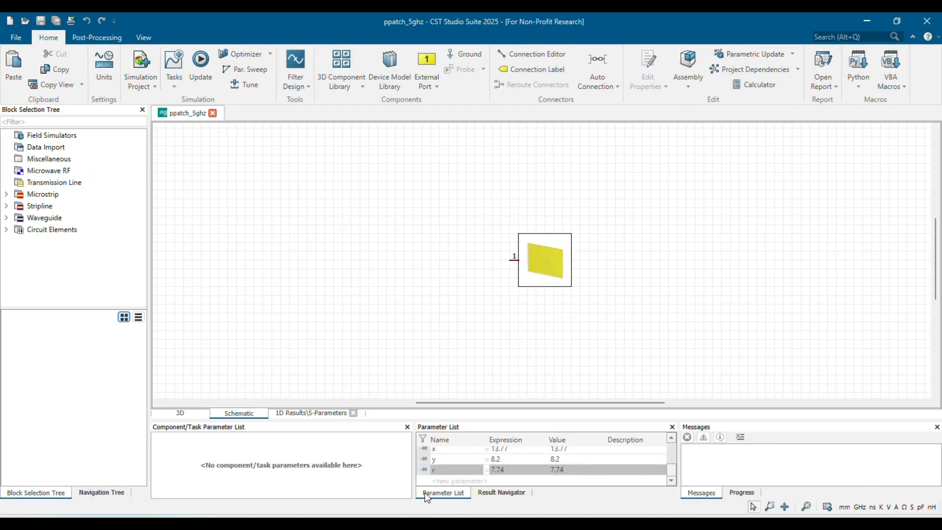
click(517, 469)
click(517, 469)
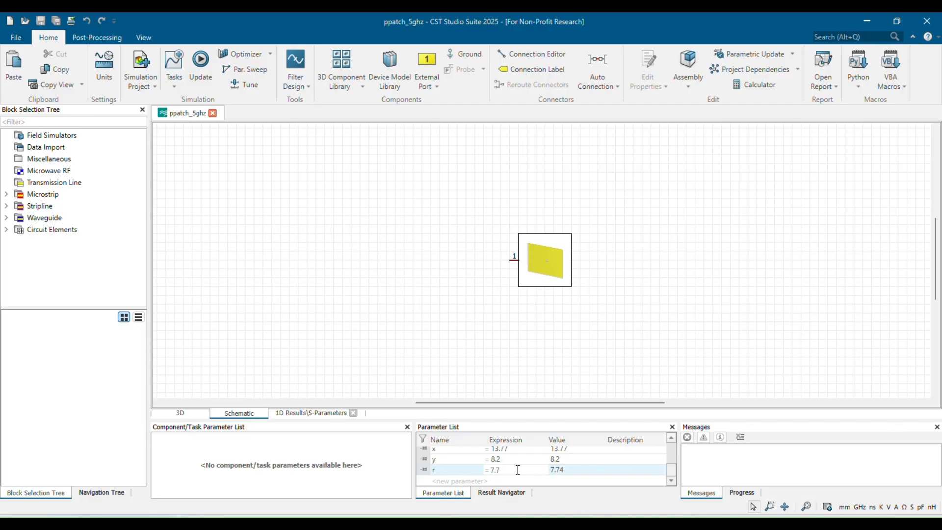
text(3)
key(Return)
key(Return)
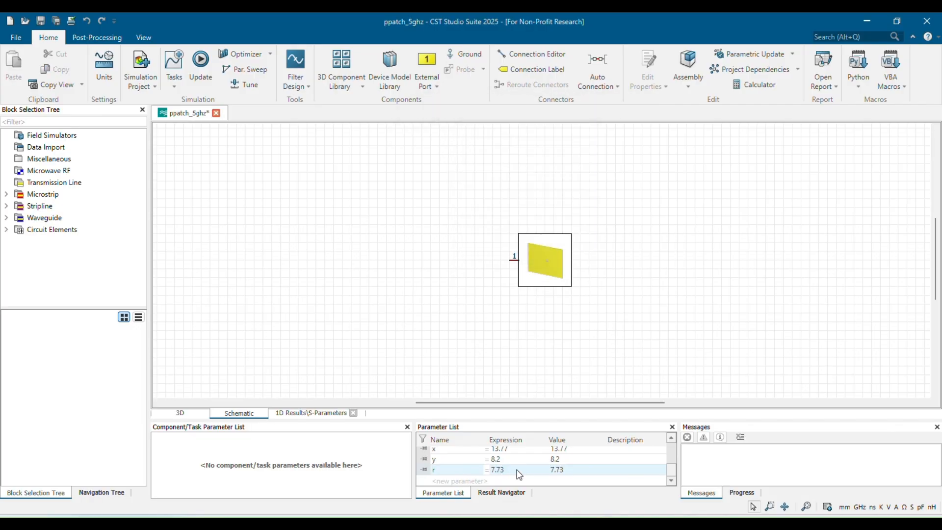
Open the inner conductor cylinder's definition and confirm it with Xcenter r/3.
click(180, 413)
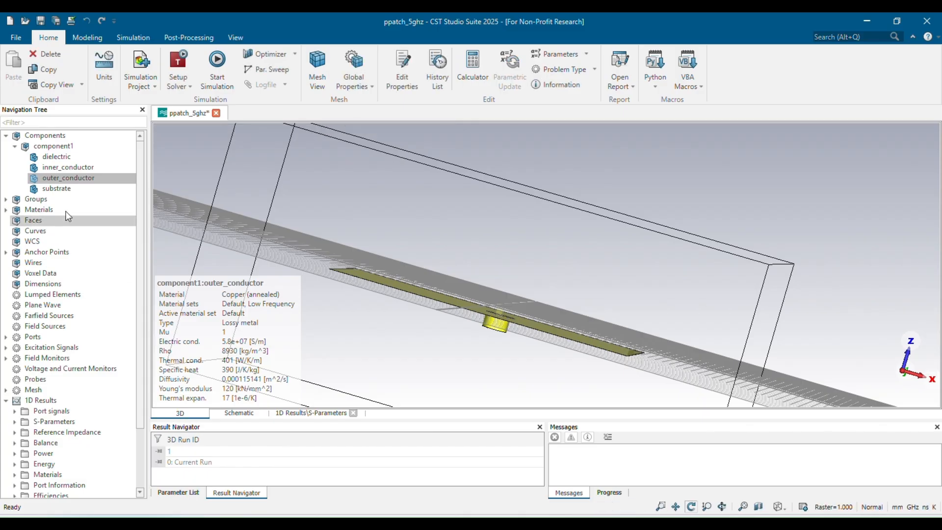
click(67, 167)
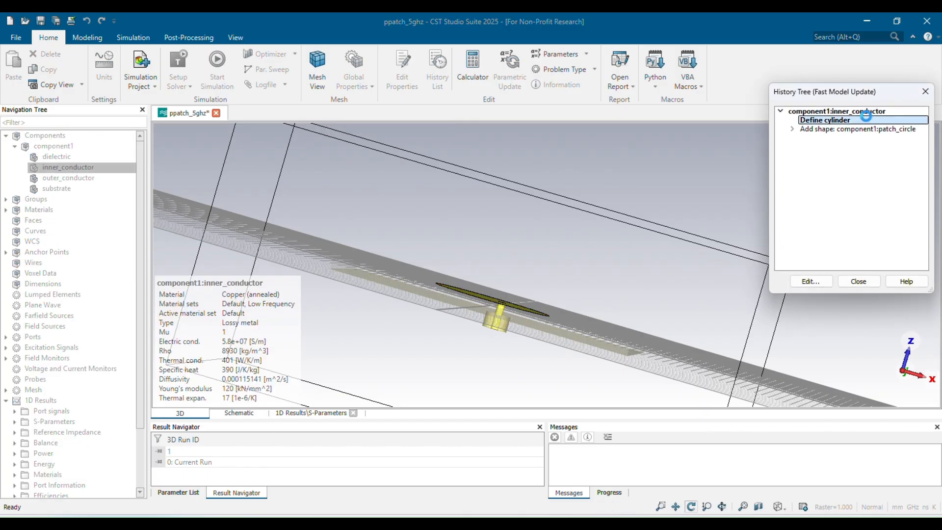
double_click(865, 120)
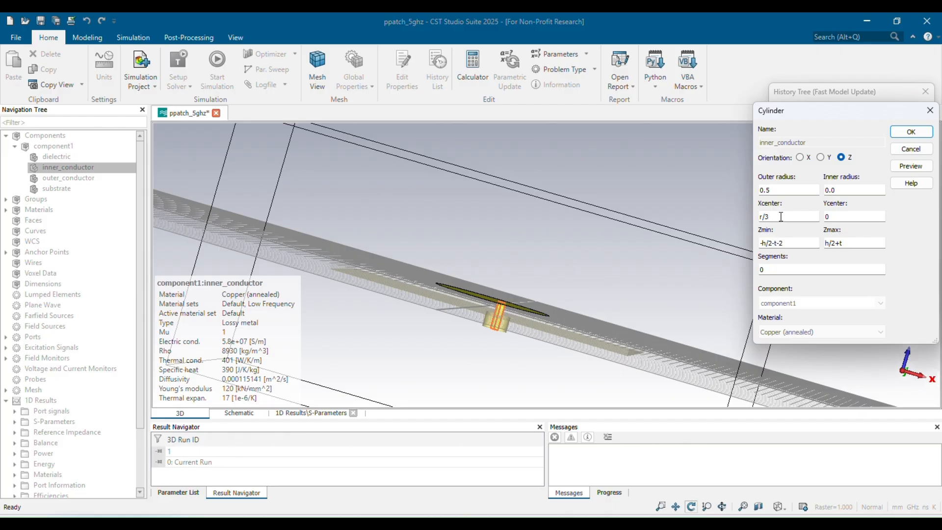
key(Return)
click(417, 316)
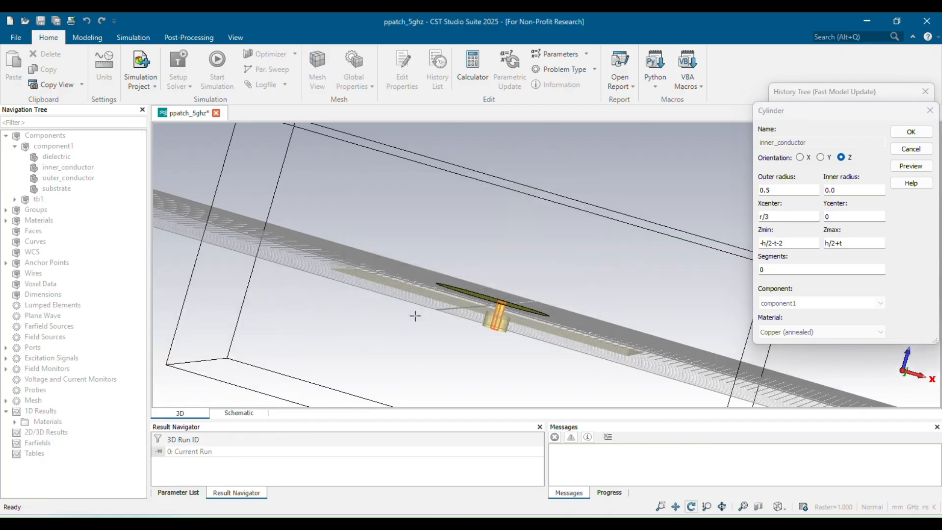
click(858, 279)
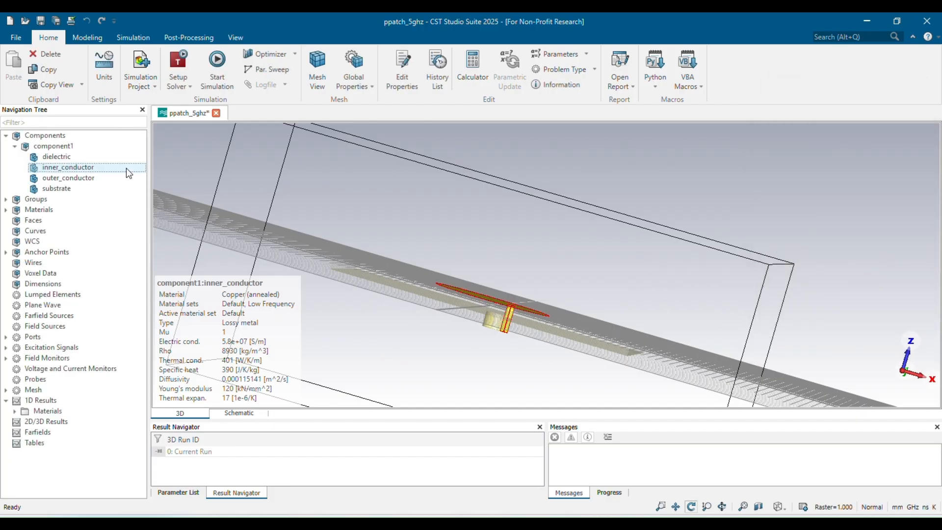
Open the outer conductor cylinder's definition and confirm it with Xcenter r/3.
double_click(100, 181)
click(861, 113)
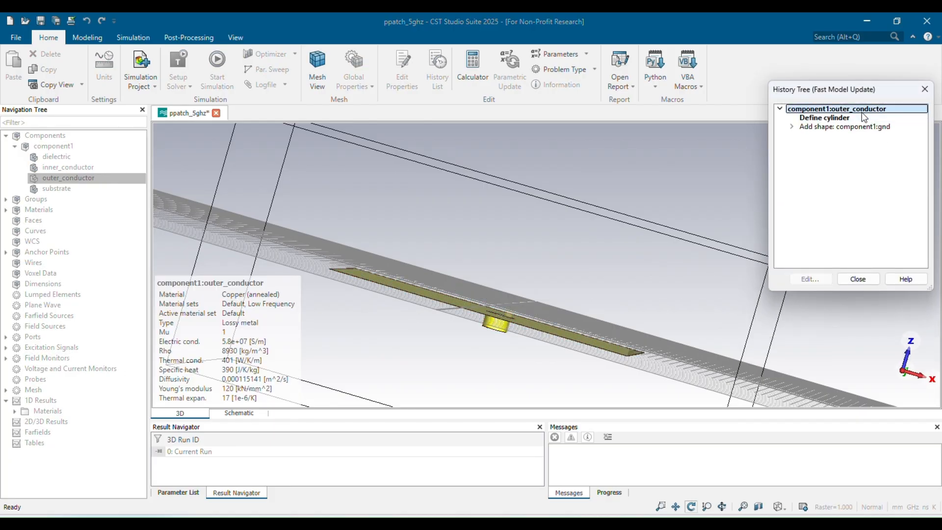
double_click(834, 118)
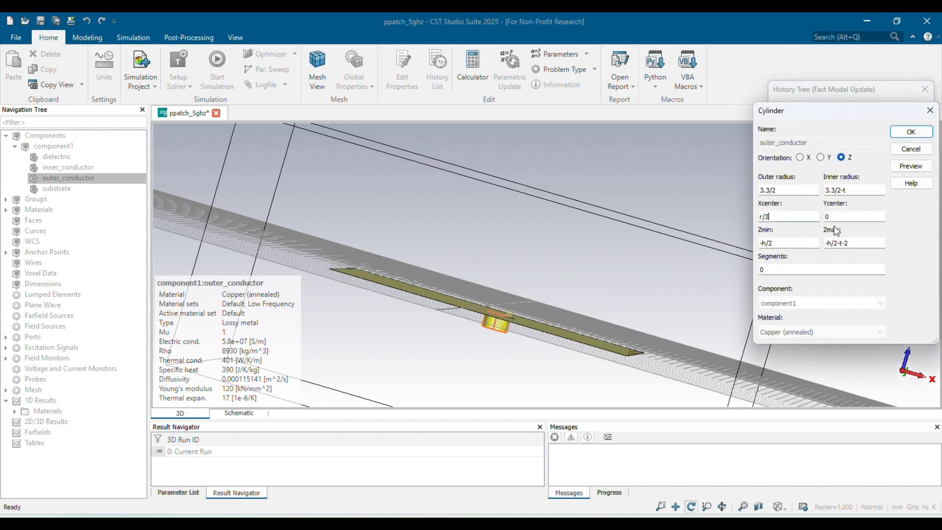
click(911, 131)
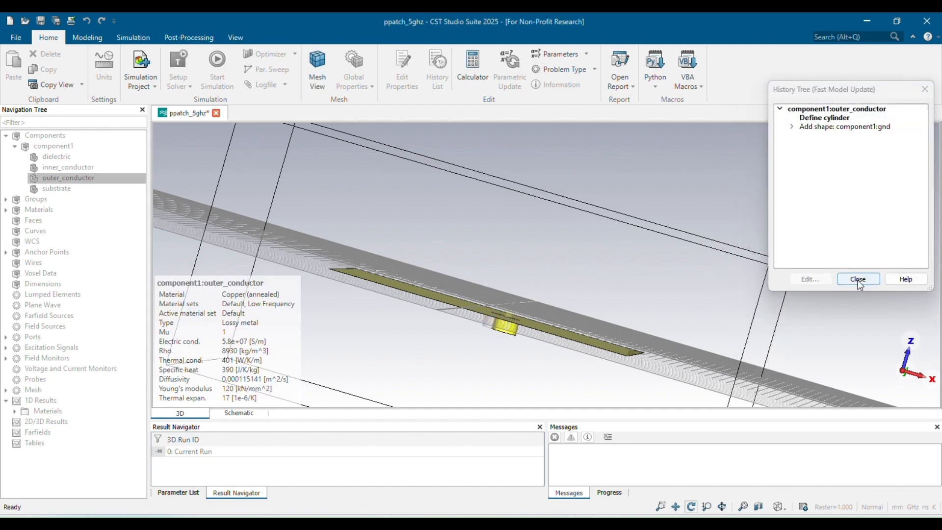
Edit the Xcenter of the hole cylinder subtracted from the ground plane and apply the change.
click(791, 126)
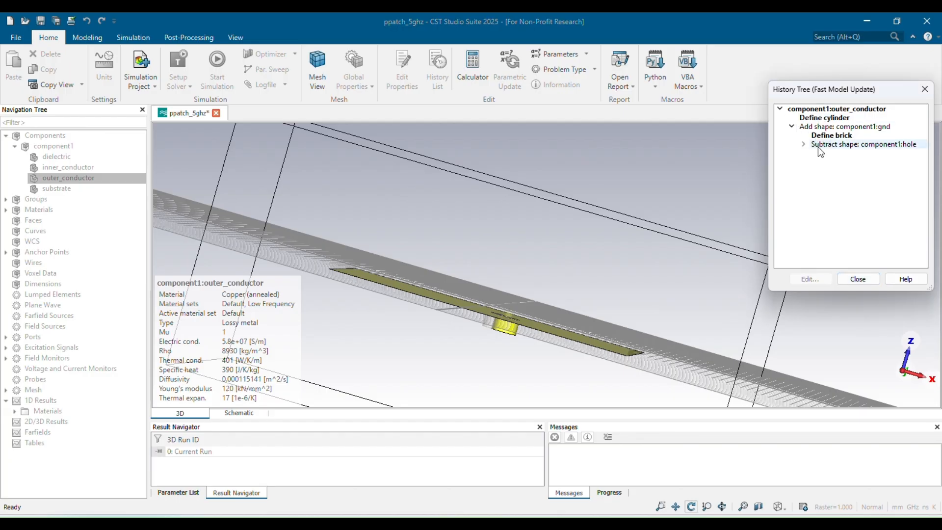
double_click(818, 146)
double_click(824, 153)
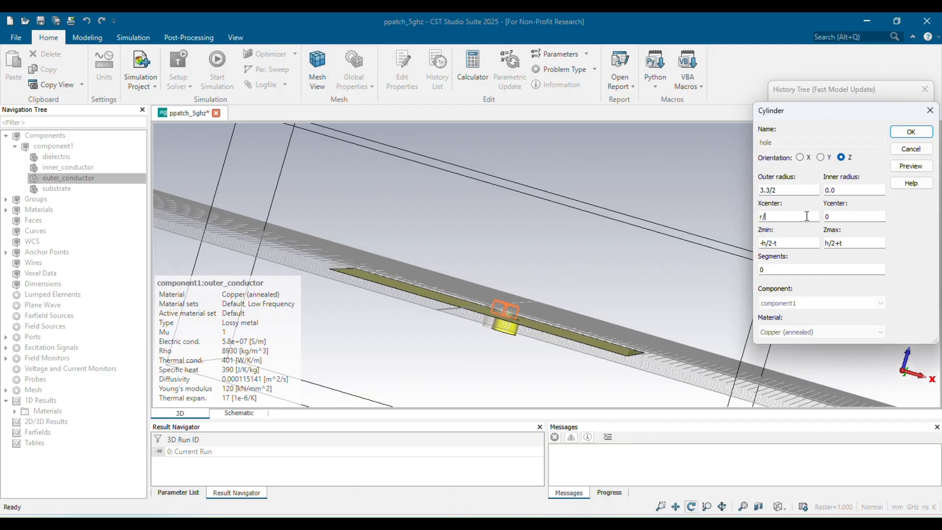
key(Return)
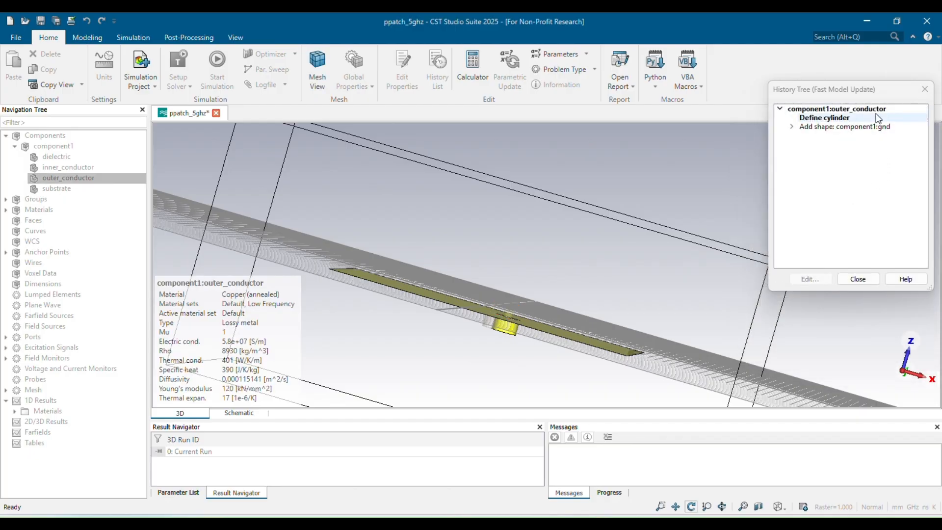
click(856, 276)
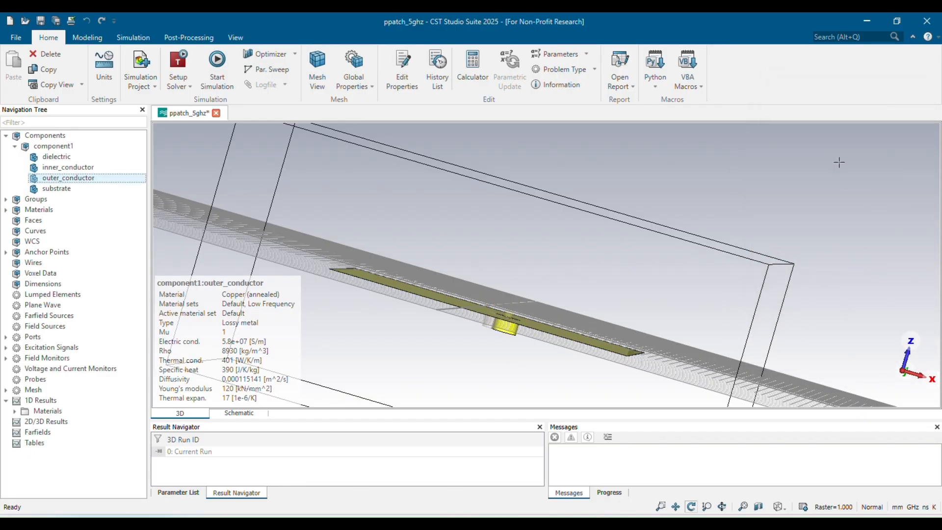
Inspect the ground plane brick's definition and close it without changes.
double_click(115, 180)
click(789, 125)
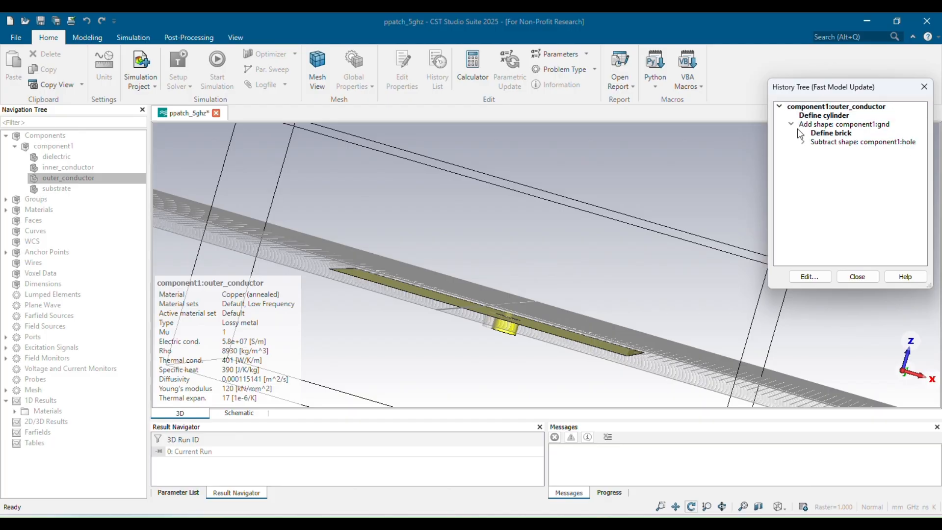
double_click(824, 133)
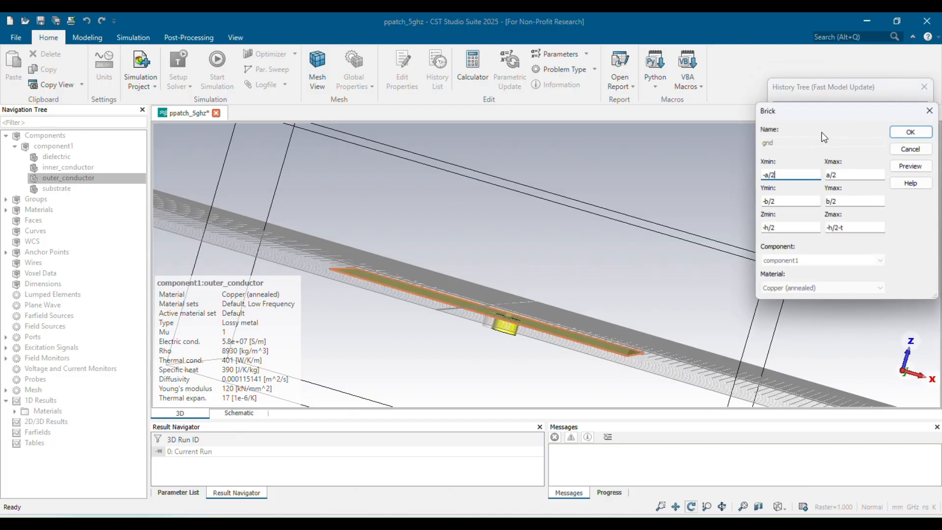
click(930, 110)
click(924, 88)
Set the dielectric cylinder's Xcenter to r/3 and apply the change.
double_click(126, 157)
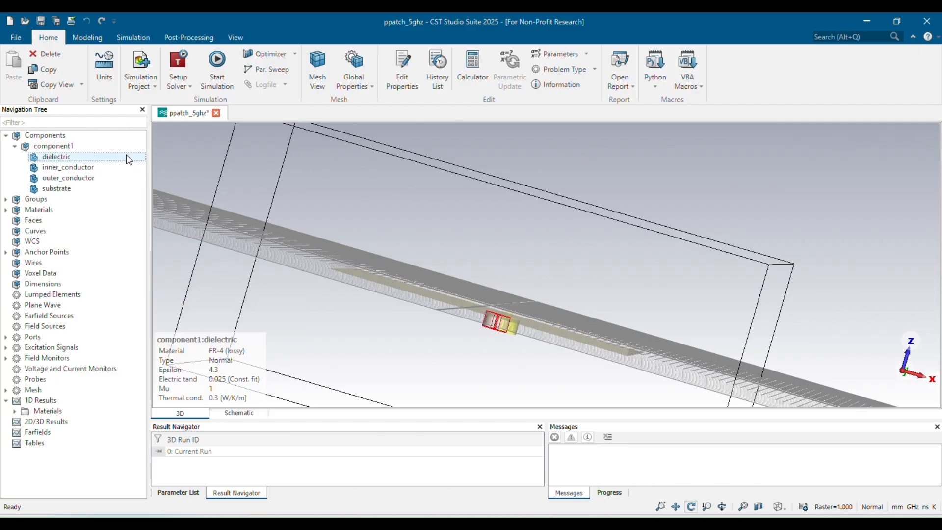
double_click(829, 114)
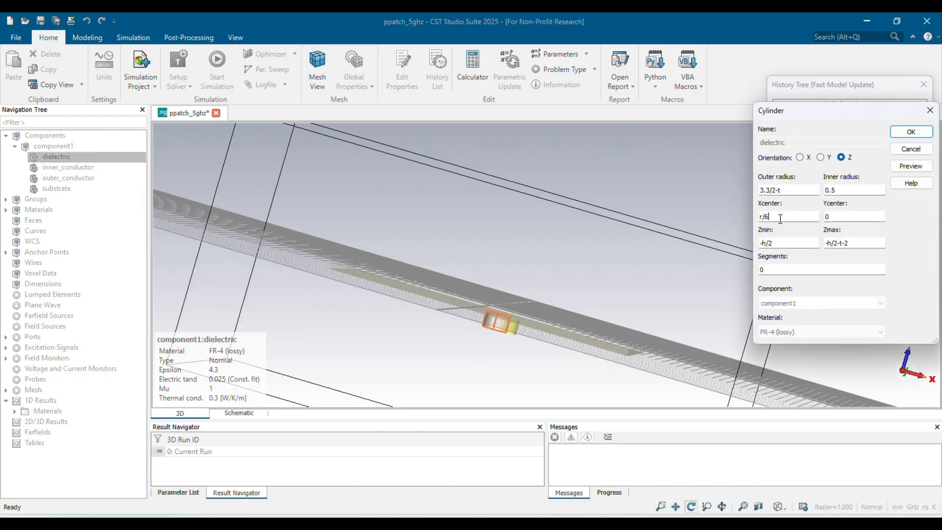
text(3)
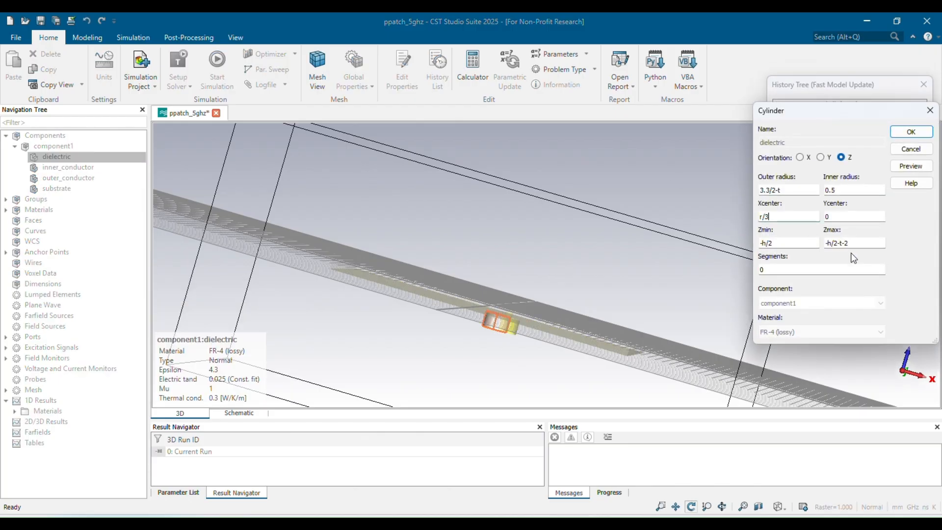
click(910, 165)
click(910, 133)
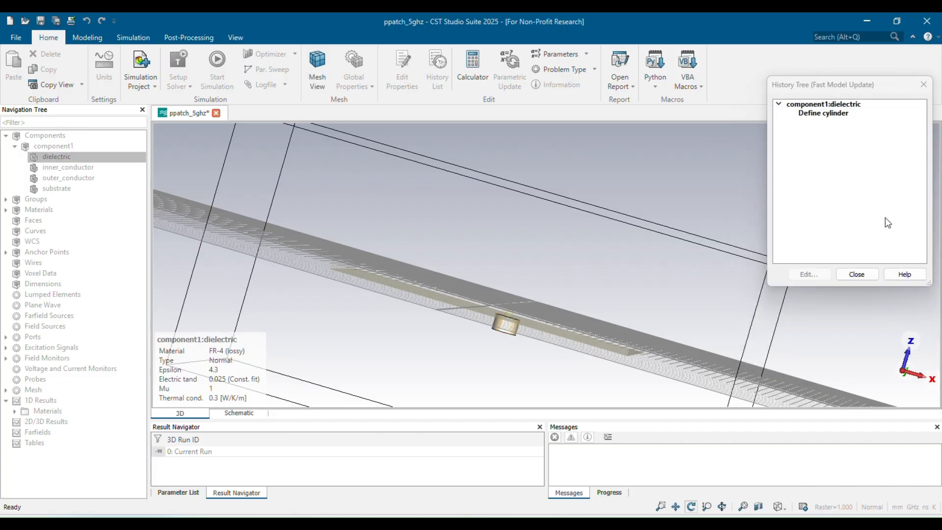
click(856, 277)
Save the project and start the simulation.
key(ctrl+s)
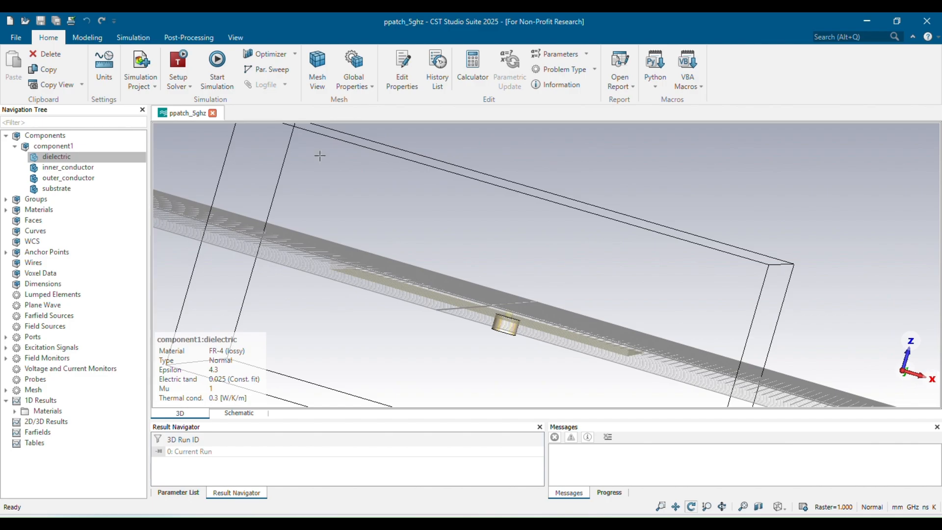
click(211, 71)
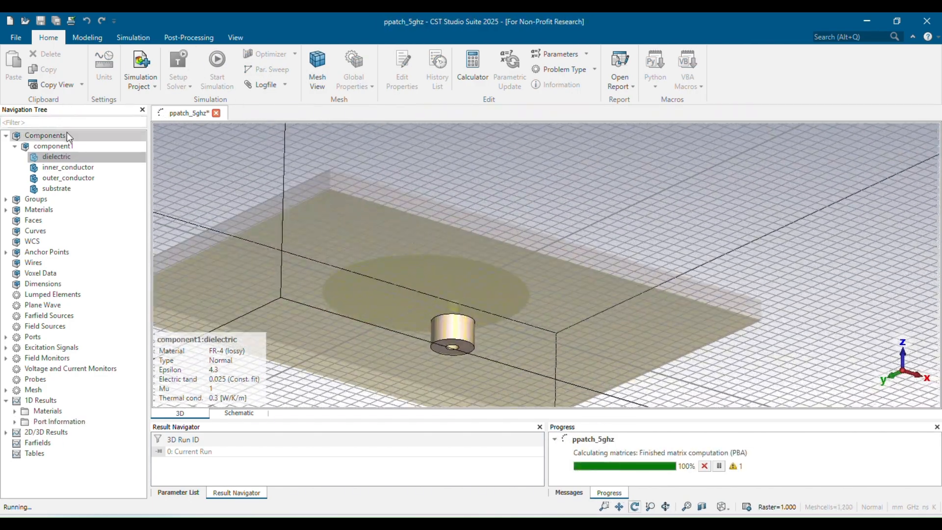
Open the S1,1 plot and move the axis marker to the curve's minimum.
click(65, 134)
drag(495, 371, 590, 378)
scroll(701, 280, down, 5)
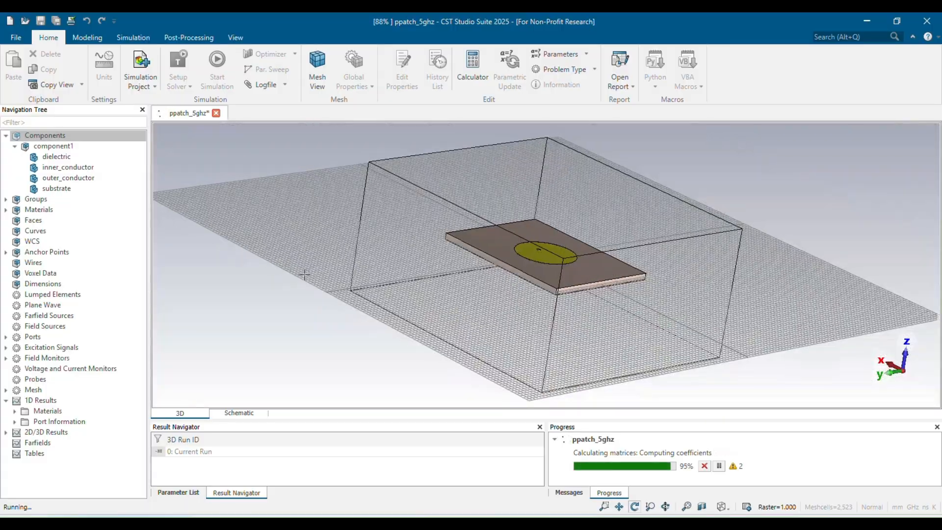
scroll(561, 198, up, 4)
mouse_move(400, 306)
mouse_down()
mouse_move(511, 280)
mouse_move(602, 221)
mouse_move(397, 311)
mouse_up()
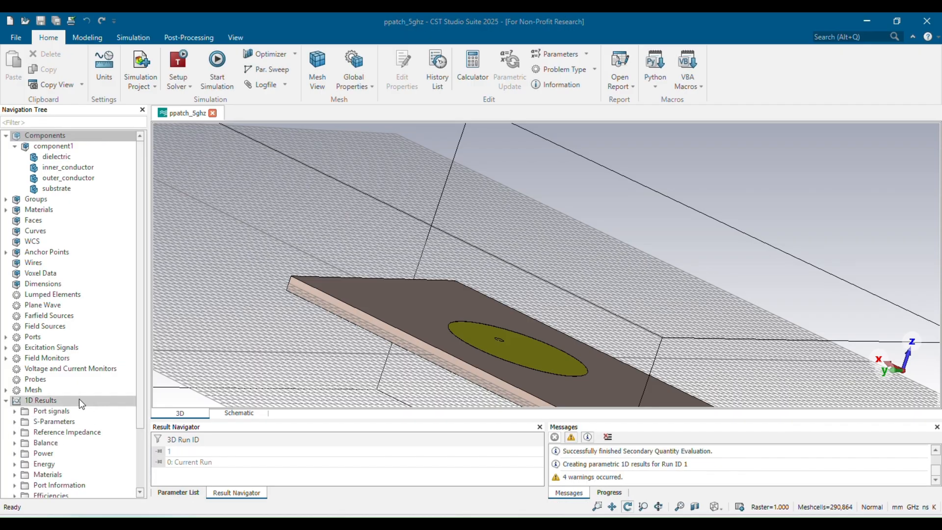
click(45, 420)
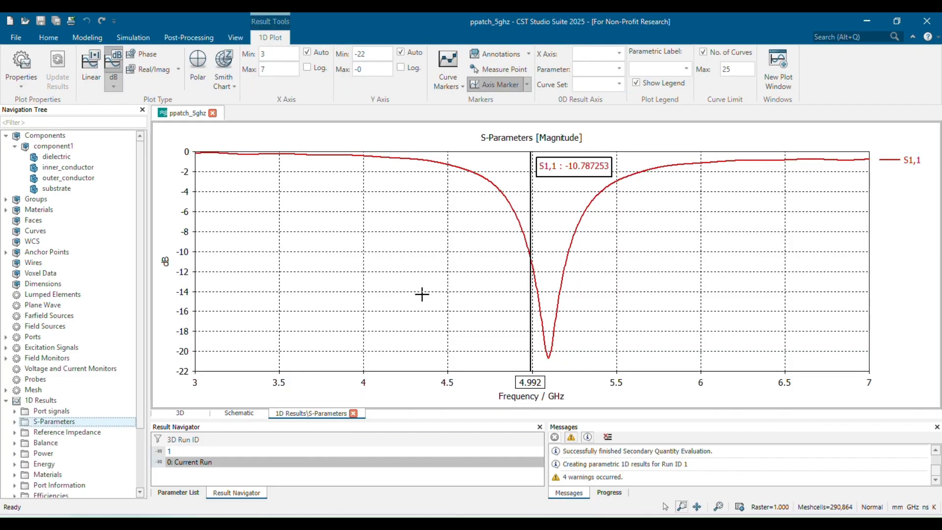
right_click(422, 269)
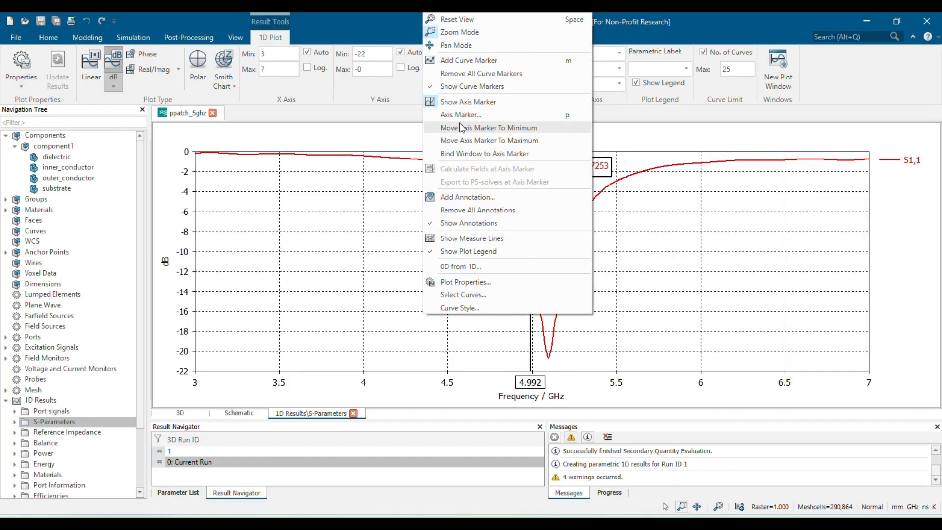
click(461, 125)
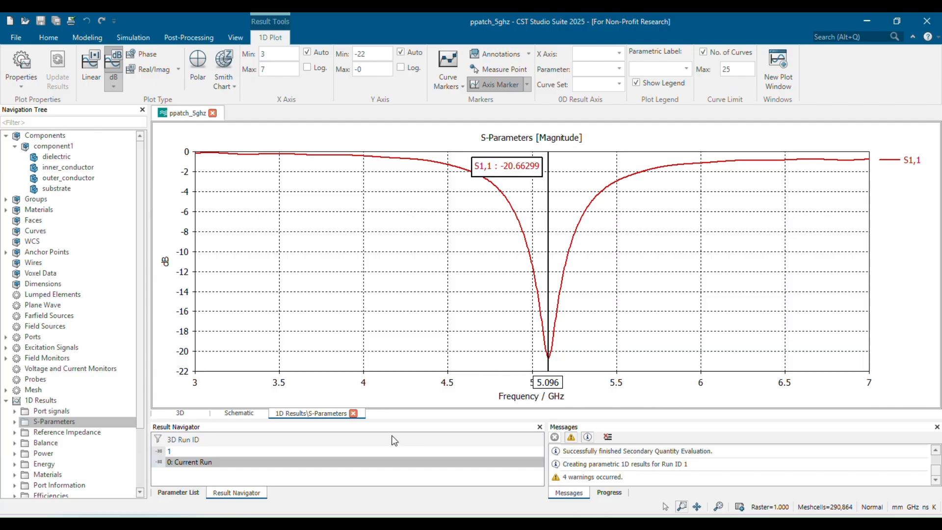
Set parameter r to 7.74 in the parameter list.
click(238, 413)
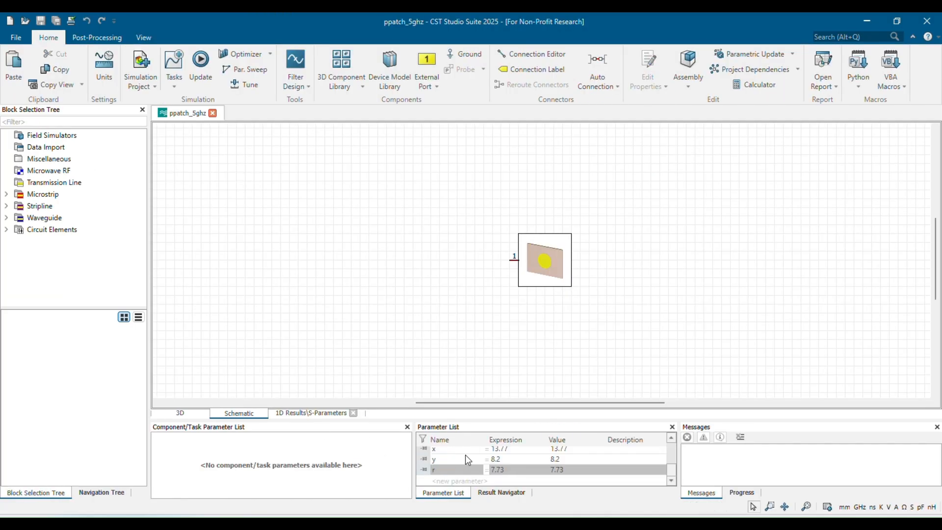
click(515, 473)
click(516, 473)
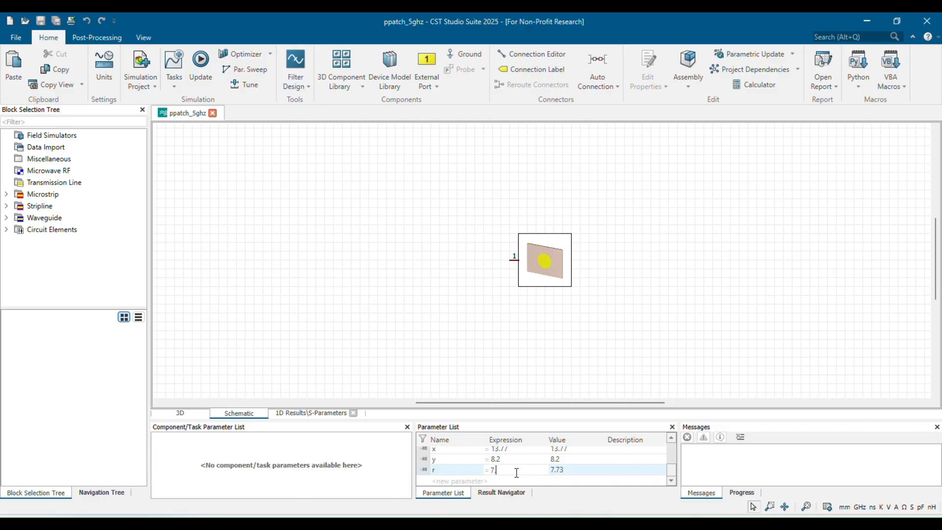
text(7.74)
key(Return)
key(Return)
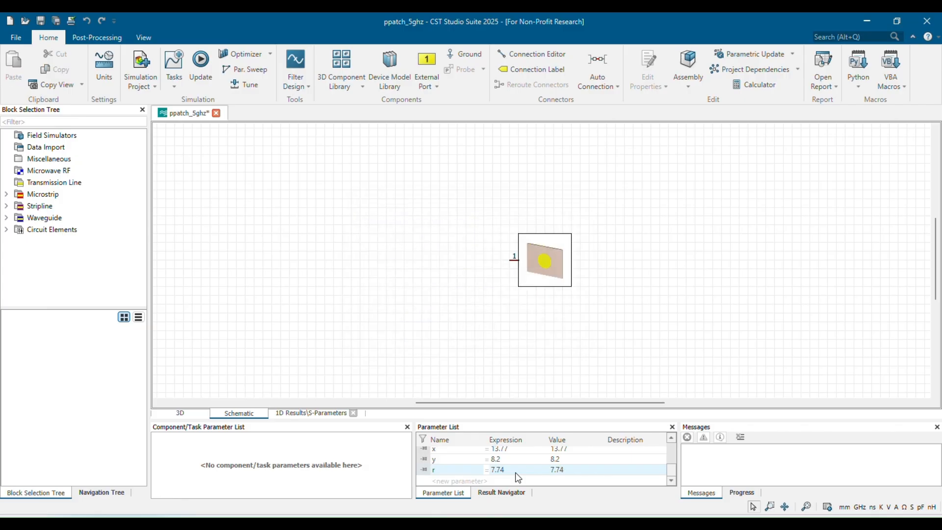
Set the dielectric cylinder's Xcenter to r/3.5, apply the change deleting current results, and close the history tree.
click(194, 414)
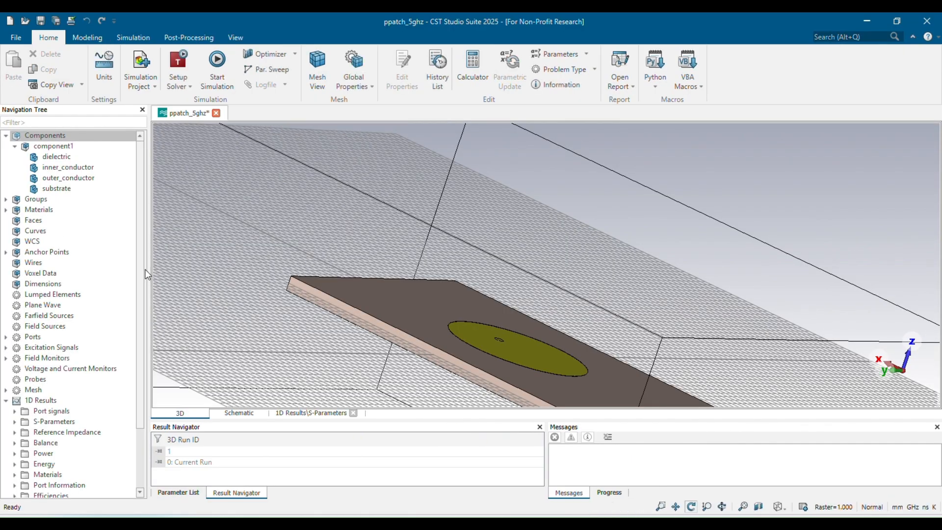
double_click(57, 156)
click(847, 112)
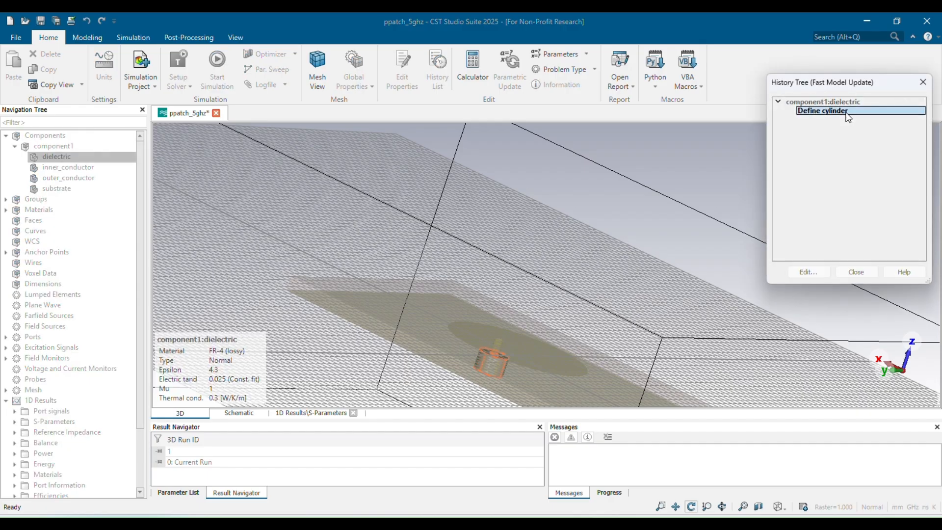
double_click(833, 111)
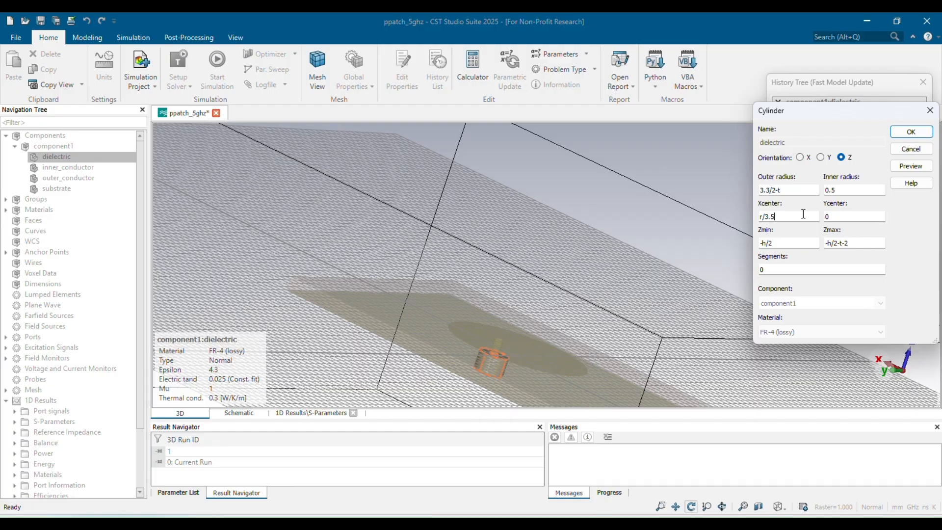
click(911, 132)
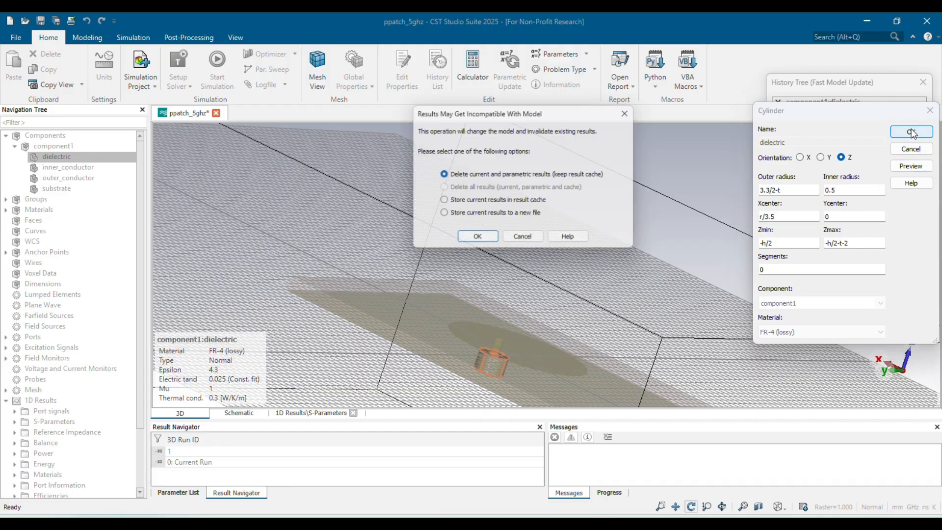
click(495, 236)
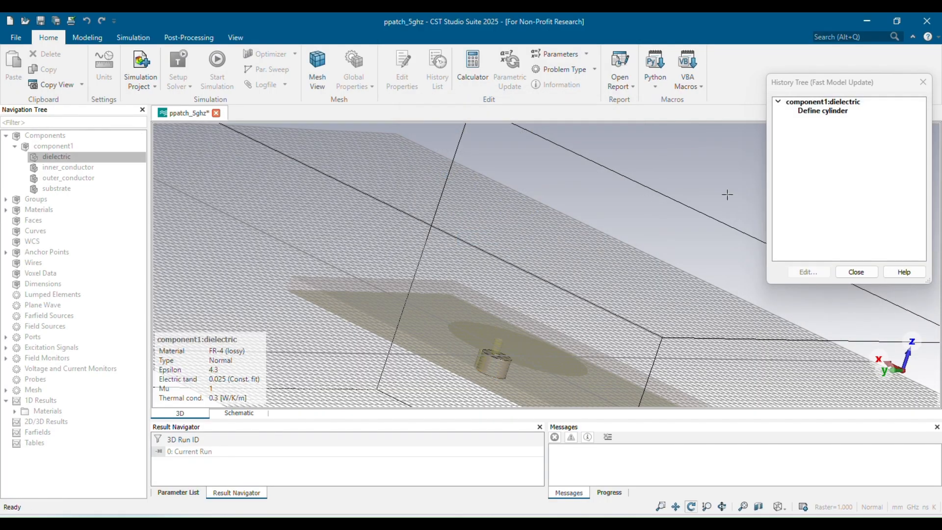
click(922, 81)
Set the inner conductor cylinder's Xcenter to r/3.5 and apply the change.
click(86, 158)
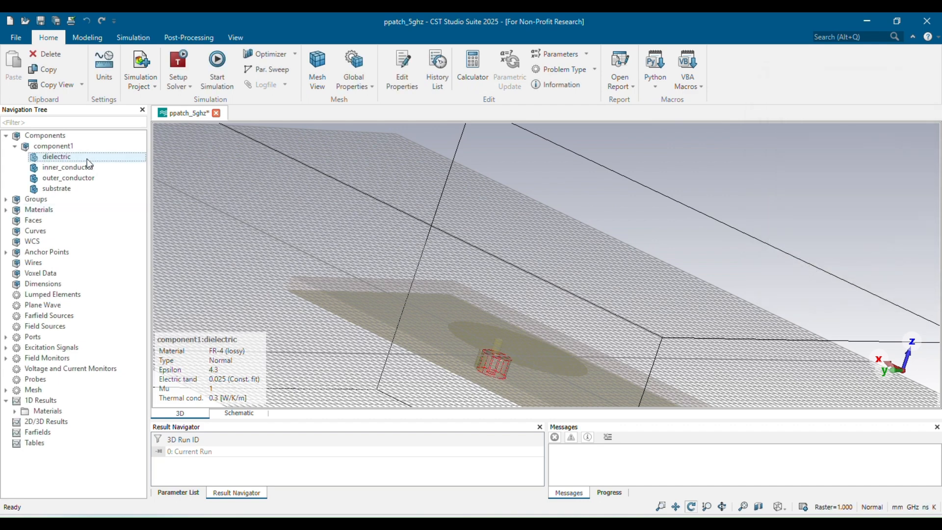
double_click(89, 166)
click(813, 109)
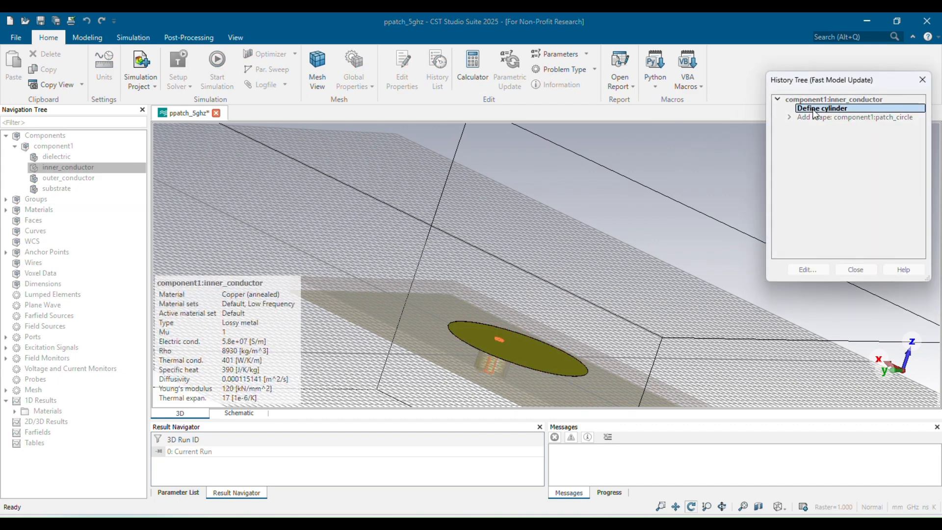
double_click(814, 110)
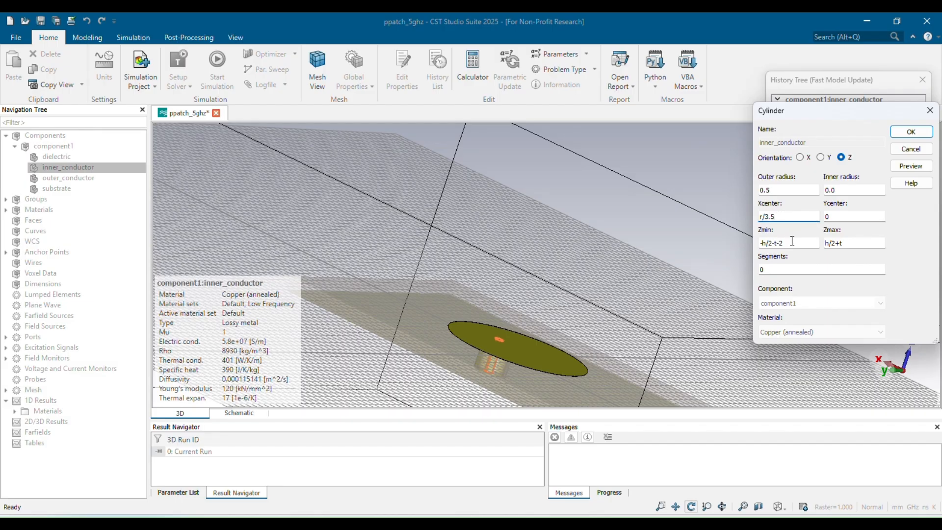
click(911, 131)
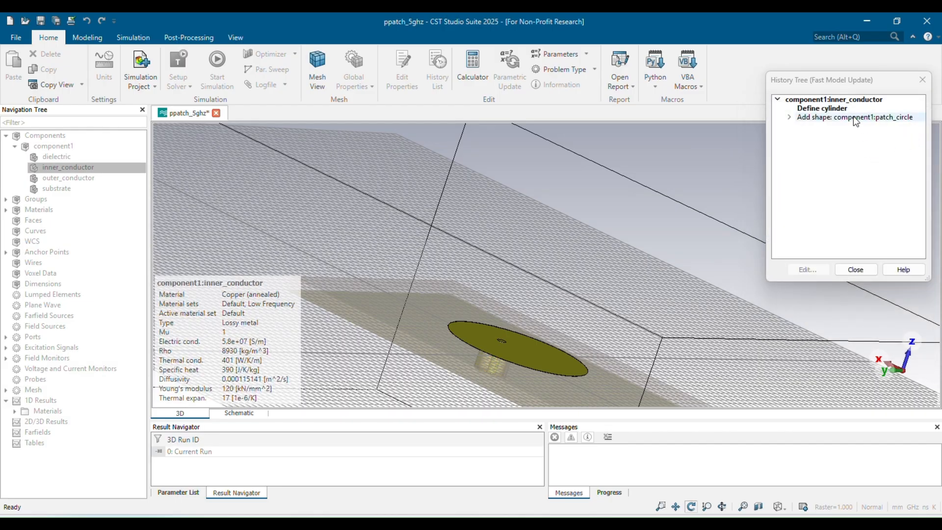
Inspect the patch_circle cylinder definition and close it and the history tree without changes.
click(788, 117)
double_click(822, 126)
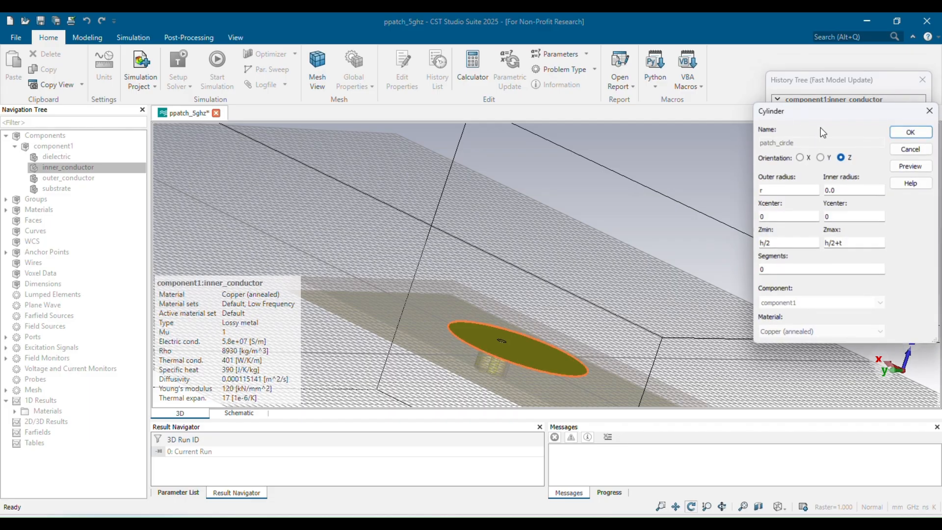
click(930, 111)
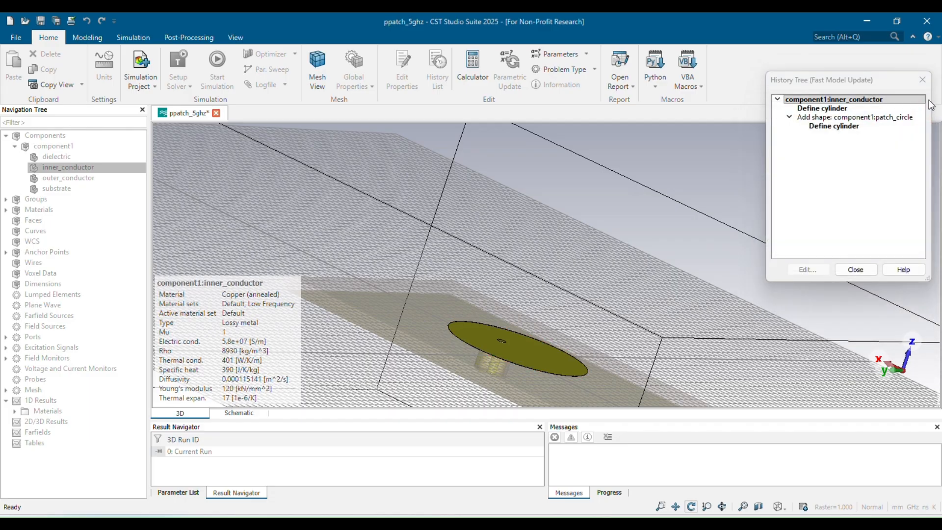
click(922, 80)
Set the outer conductor cylinder's Xcenter to r/3.5 and apply the change.
click(69, 178)
click(437, 73)
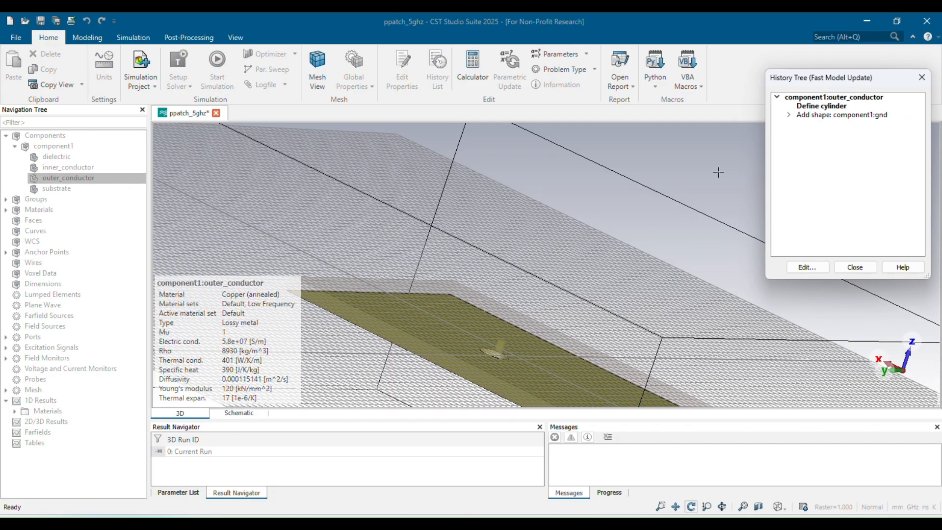
double_click(822, 105)
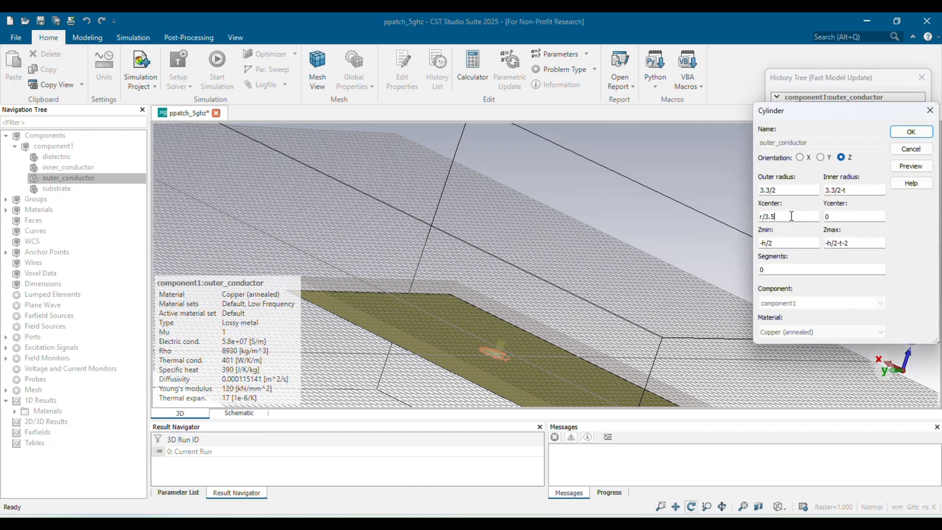
click(906, 133)
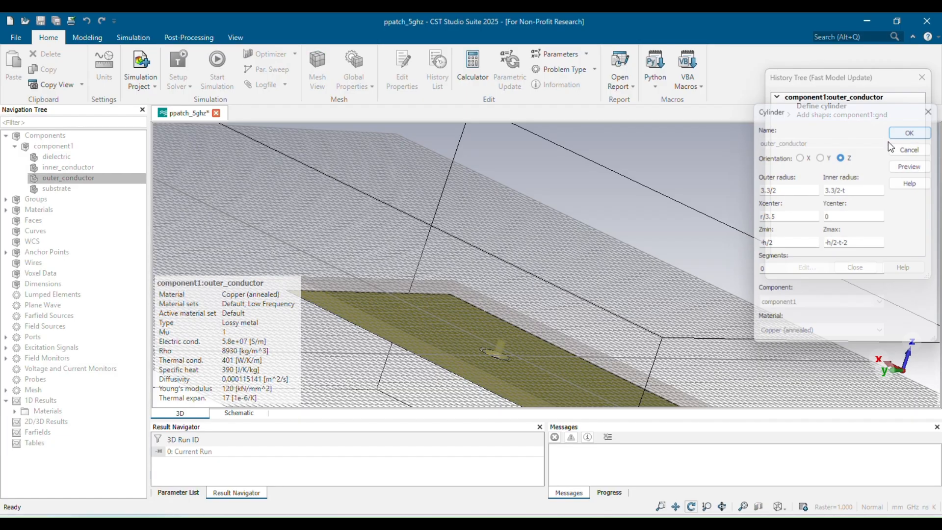
Inspect the ground plane brick's definition and close it without changes.
click(788, 115)
double_click(829, 123)
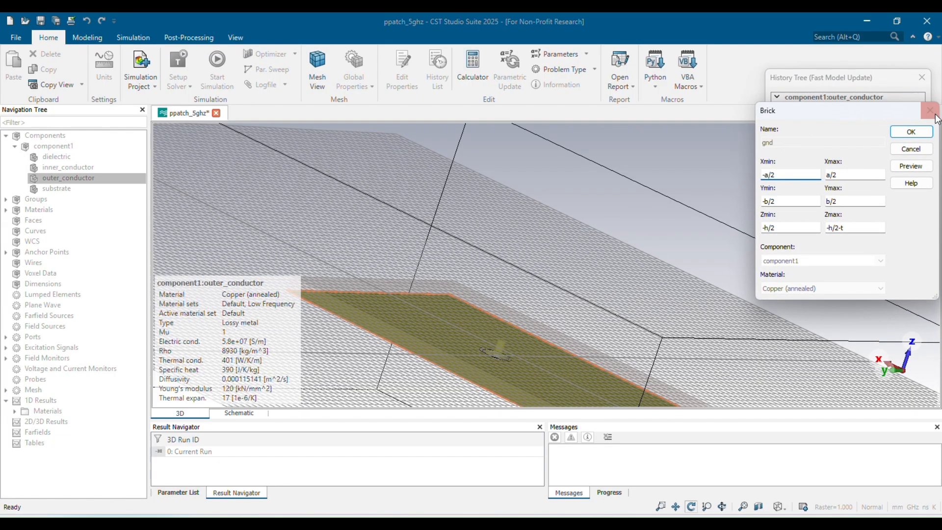
click(930, 110)
Open the hole cylinder subtracted from the ground plane, apply its definition, and close the history tree.
click(804, 132)
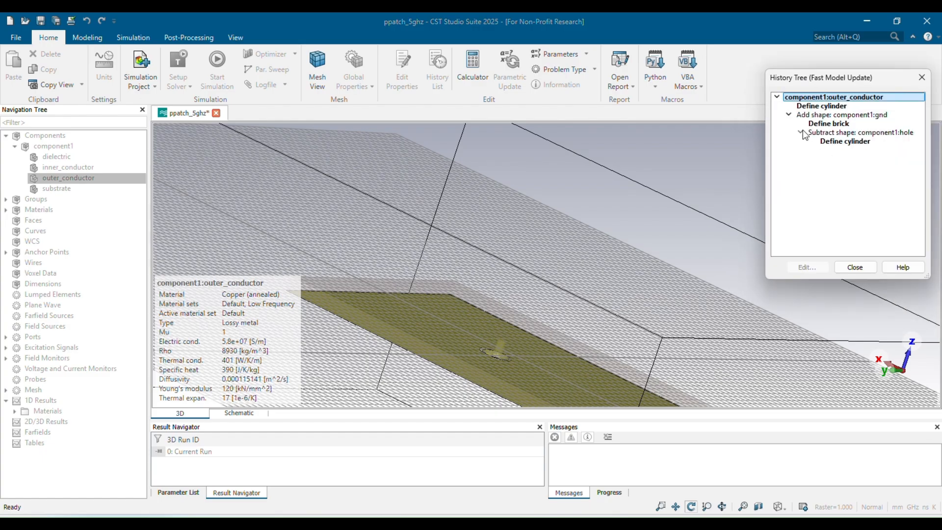
double_click(826, 144)
click(793, 216)
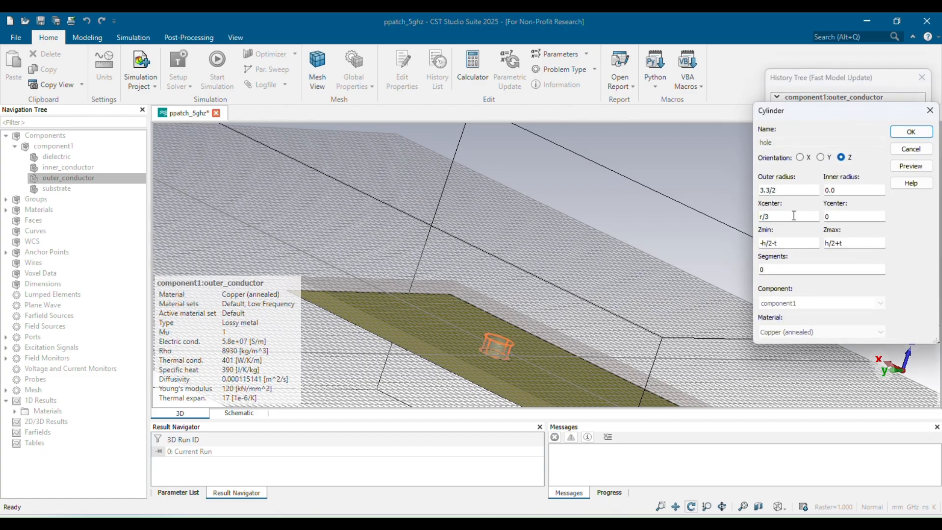
key(Return)
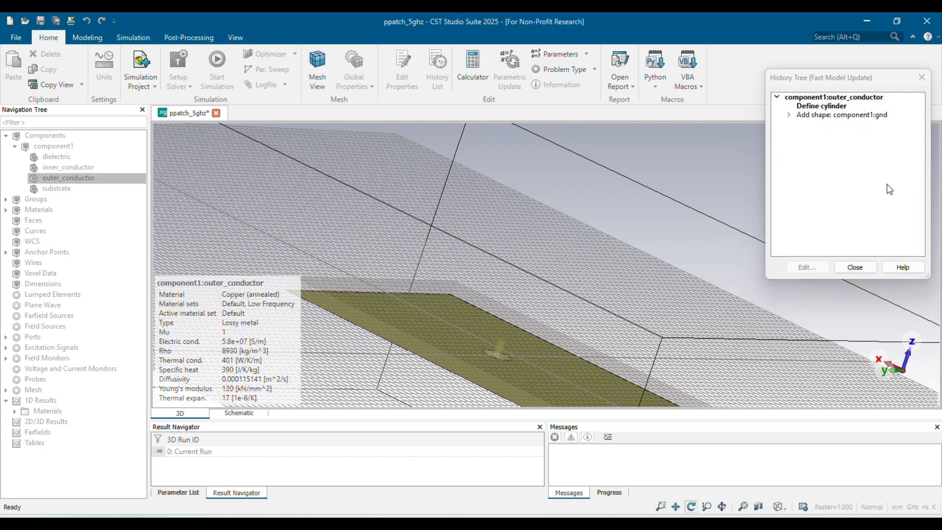
click(856, 267)
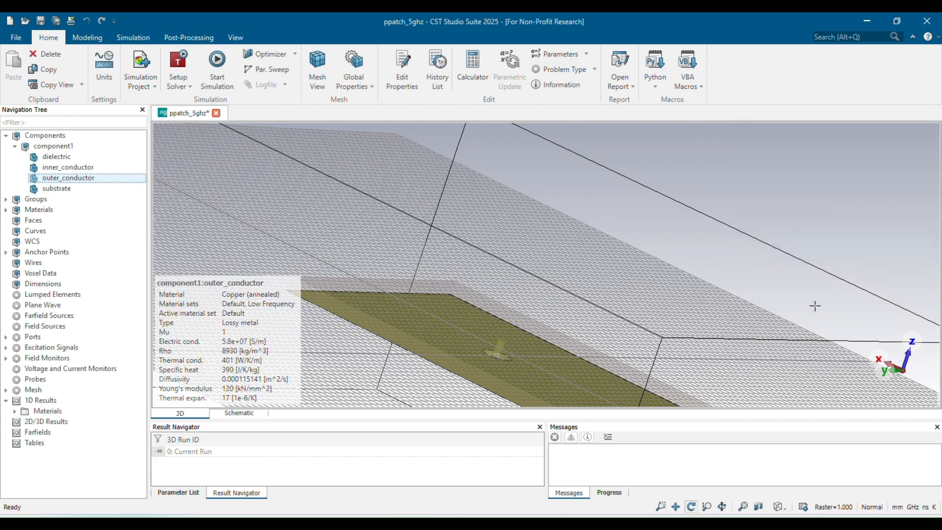
Save the project and start the simulation.
key(ctrl+s)
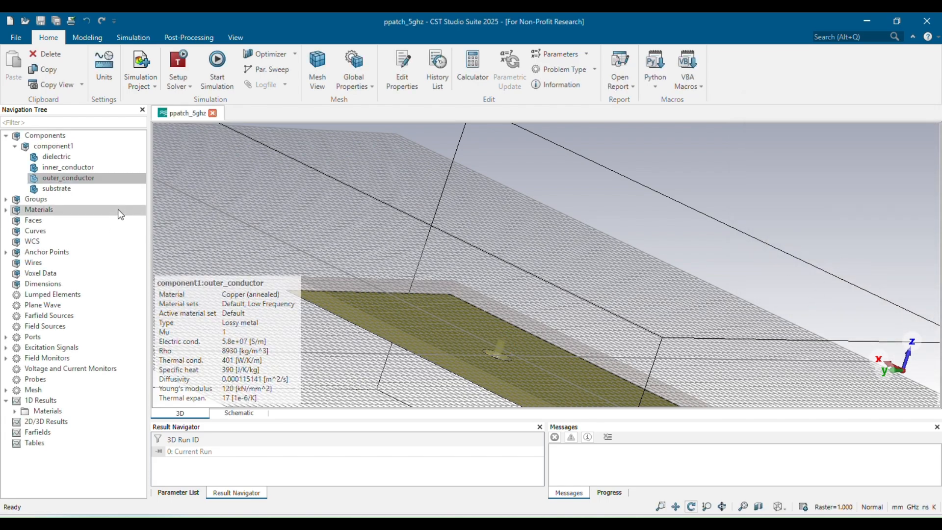
click(111, 136)
click(217, 68)
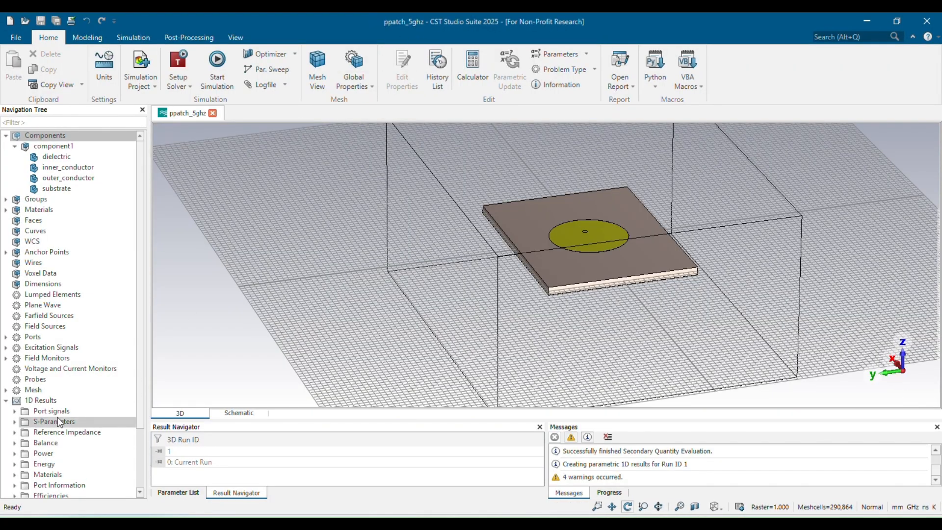
Open the S-Parameters plot and move the axis marker to the curve's minimum.
click(57, 421)
right_click(403, 267)
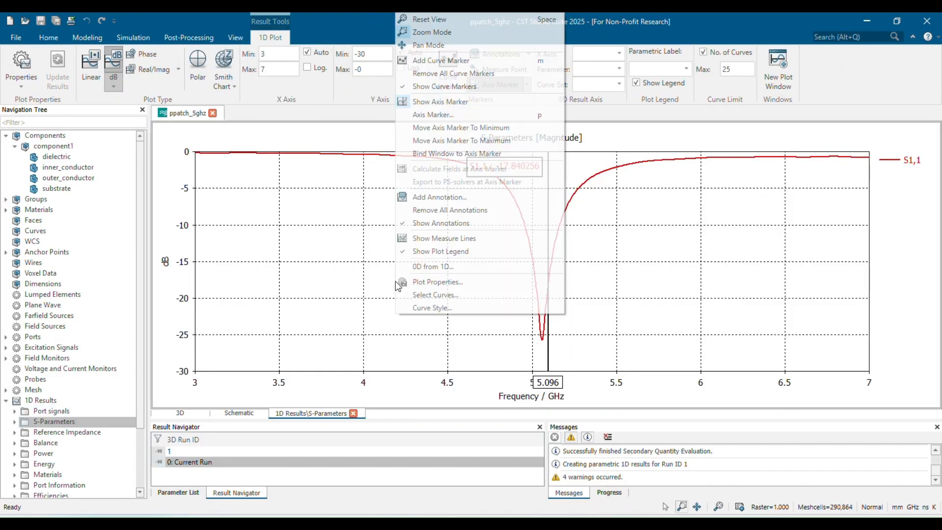
click(431, 127)
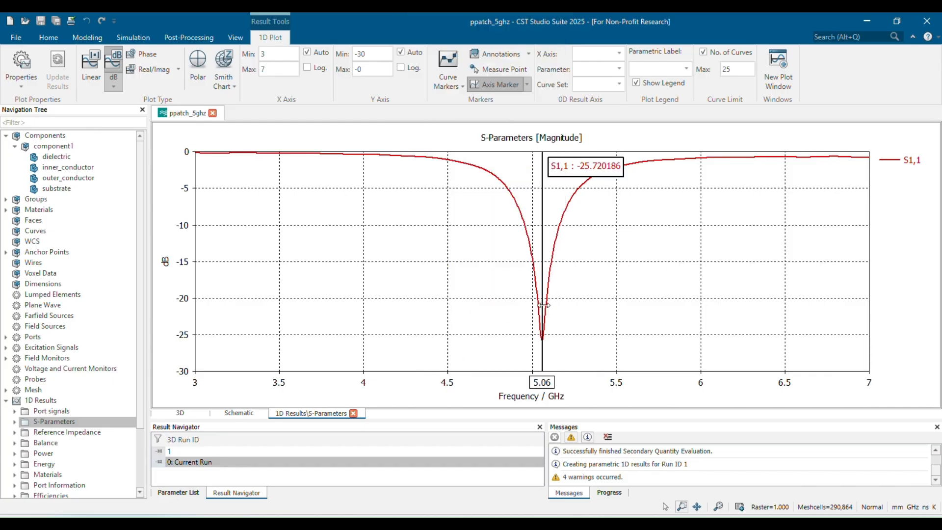
Enable measure lines and place the vertical lines at the S1,1 curve's −10 dB crossings.
scroll(419, 252, up, 3)
scroll(418, 252, down, 3)
right_click(440, 216)
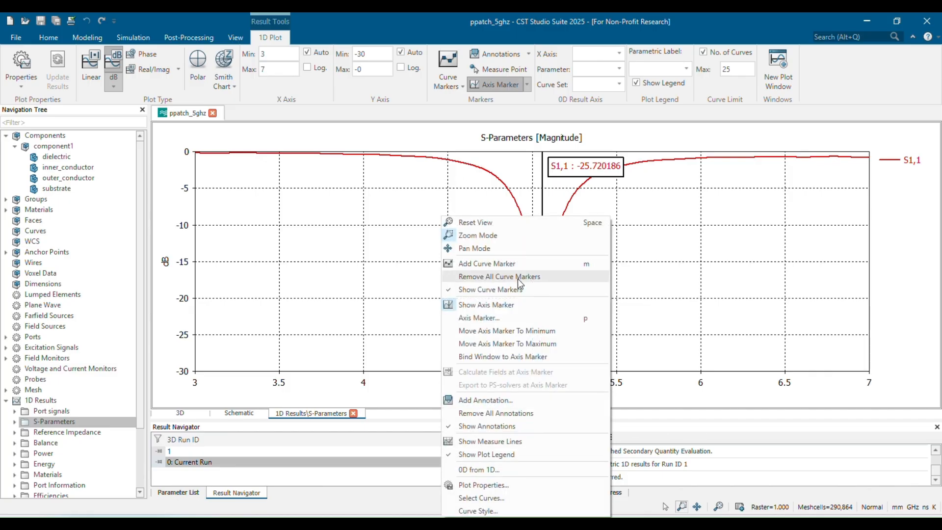
click(491, 442)
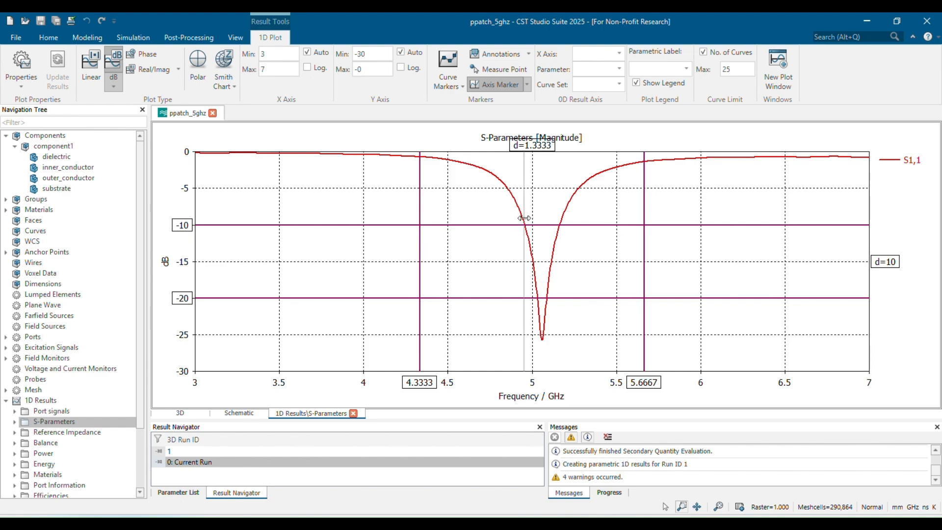
click(525, 220)
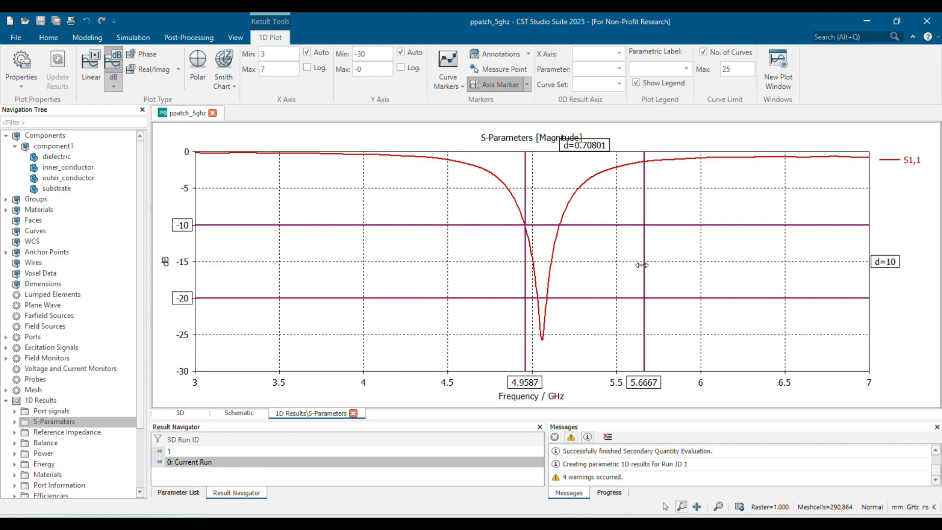
click(556, 215)
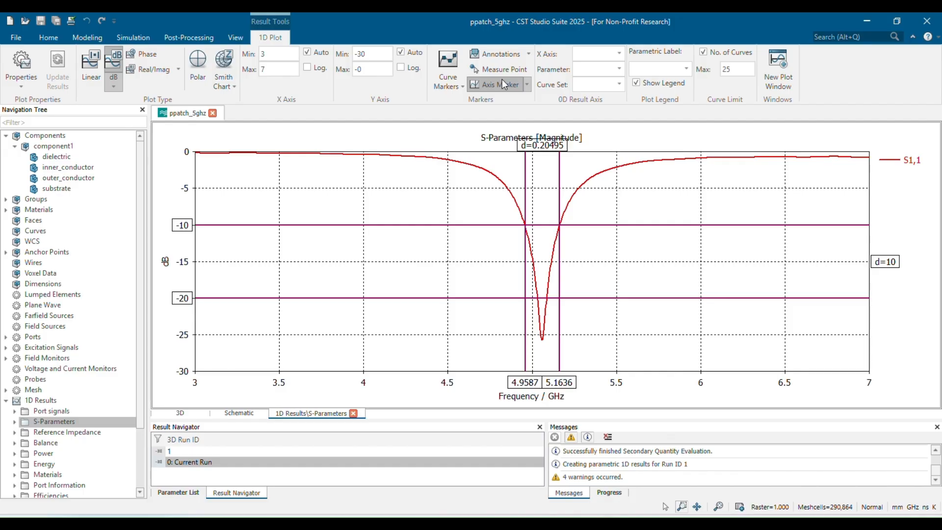
Compute the fractional bandwidth in the Calculator with the expression 2*0.20495/(4.9587+5.1636).
click(52, 38)
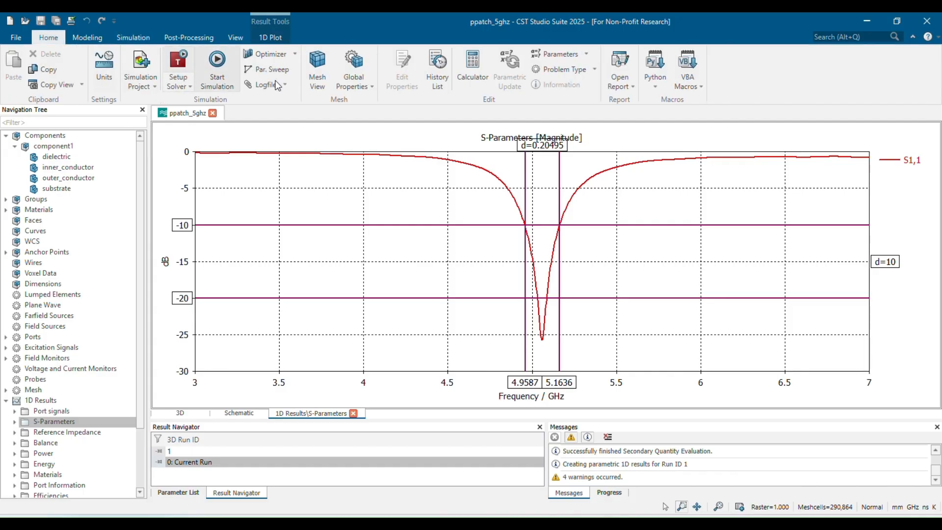
click(471, 77)
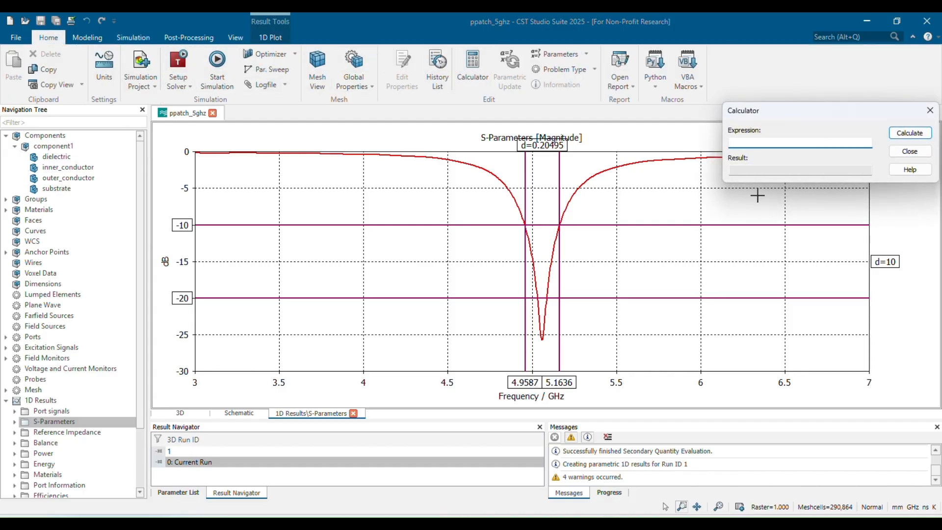
text(2*0.20495/(4.9587+5.1636)
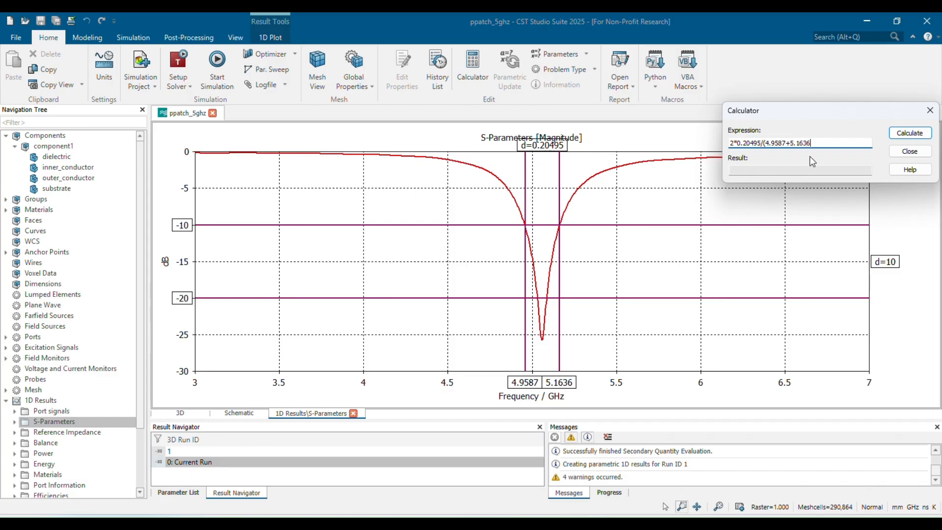
click(900, 133)
click(910, 151)
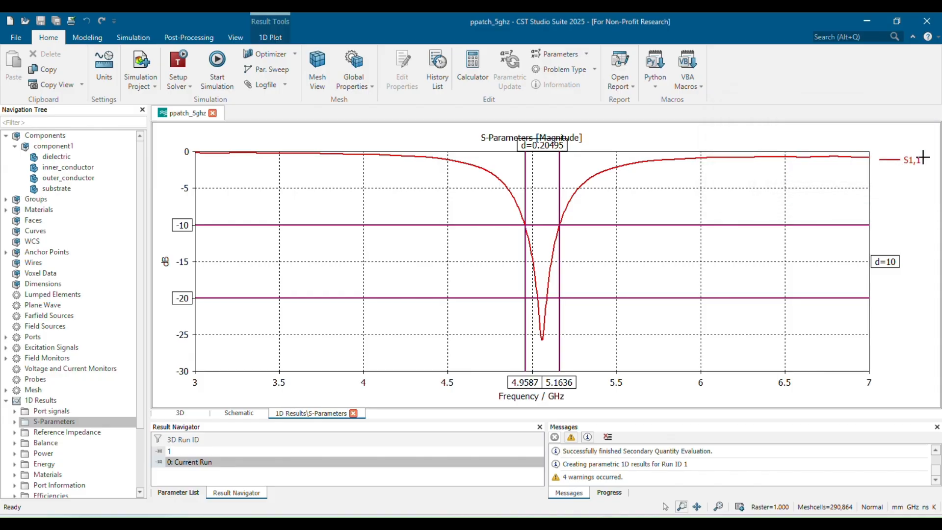
Move the axis marker to the S1,1 curve's minimum, then return to the 3D model view.
scroll(620, 208, up, 3)
scroll(473, 267, down, 2)
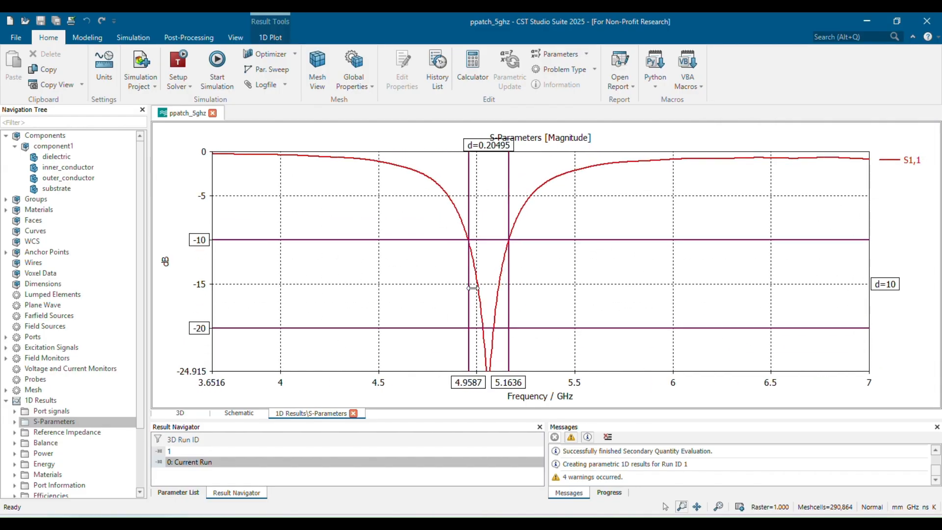
scroll(479, 292, down, 1)
right_click(569, 315)
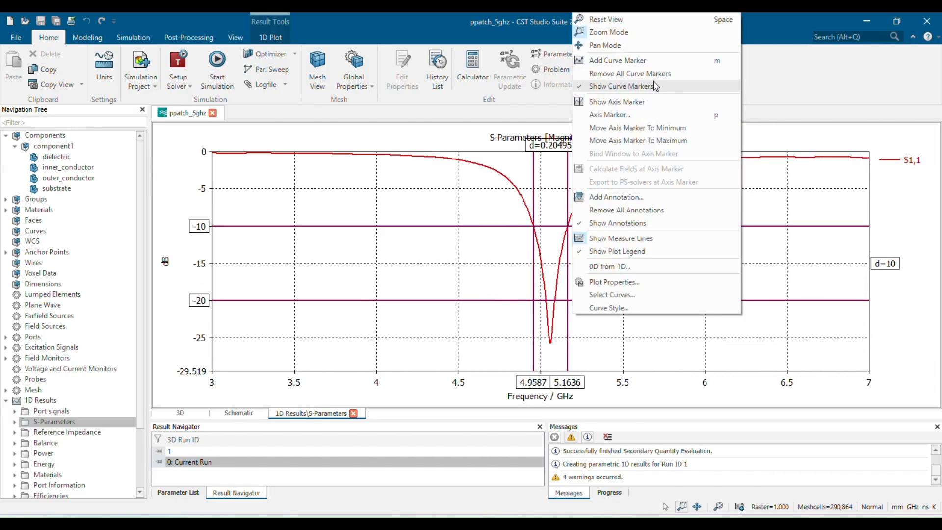
click(638, 128)
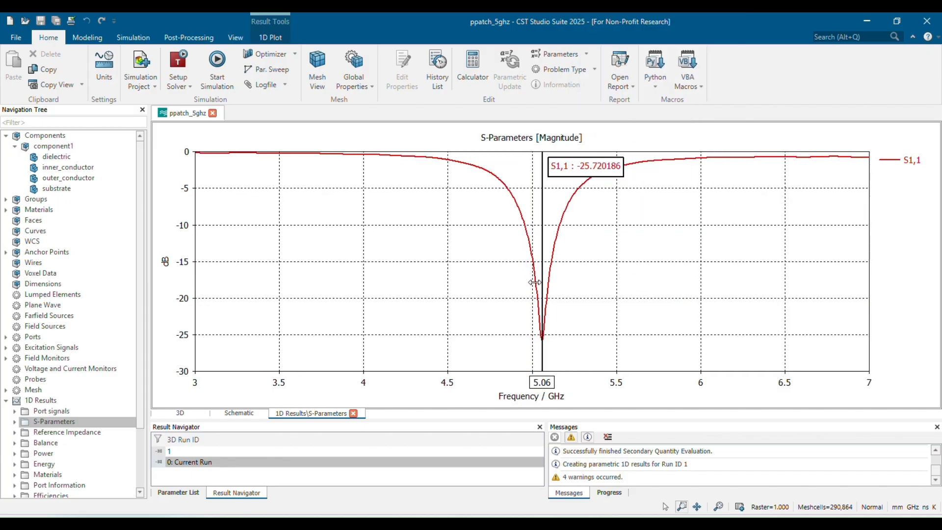
click(73, 136)
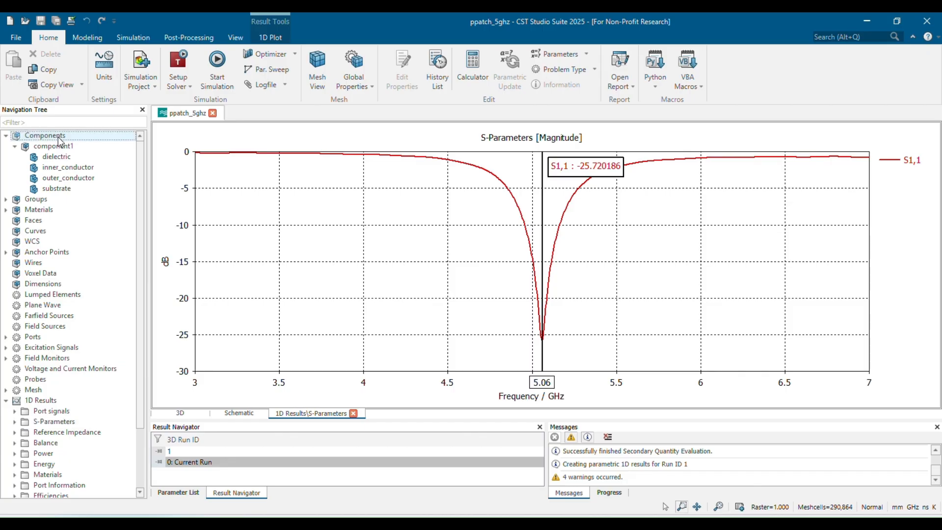
scroll(524, 153, up, 3)
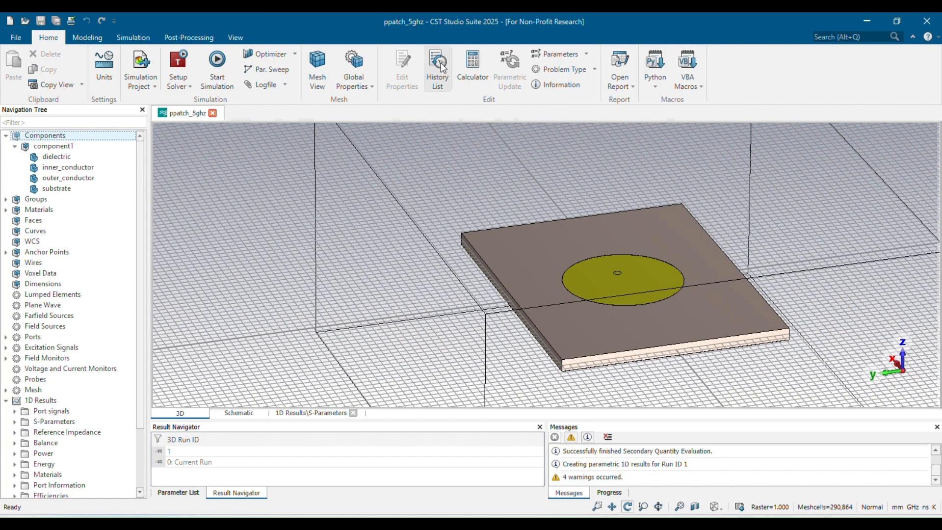